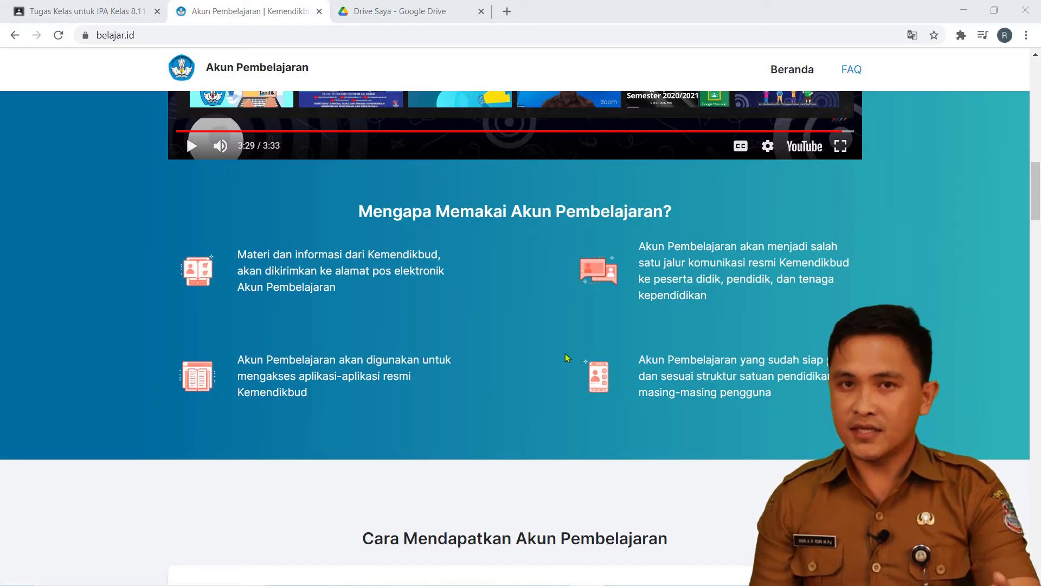
Step: Read the belajar.id page sections on obtaining a learning account, the webinars and the application usage guides
{"action": "scroll", "coordinate": [565, 353], "scroll_direction": "down", "scroll_amount": 5}
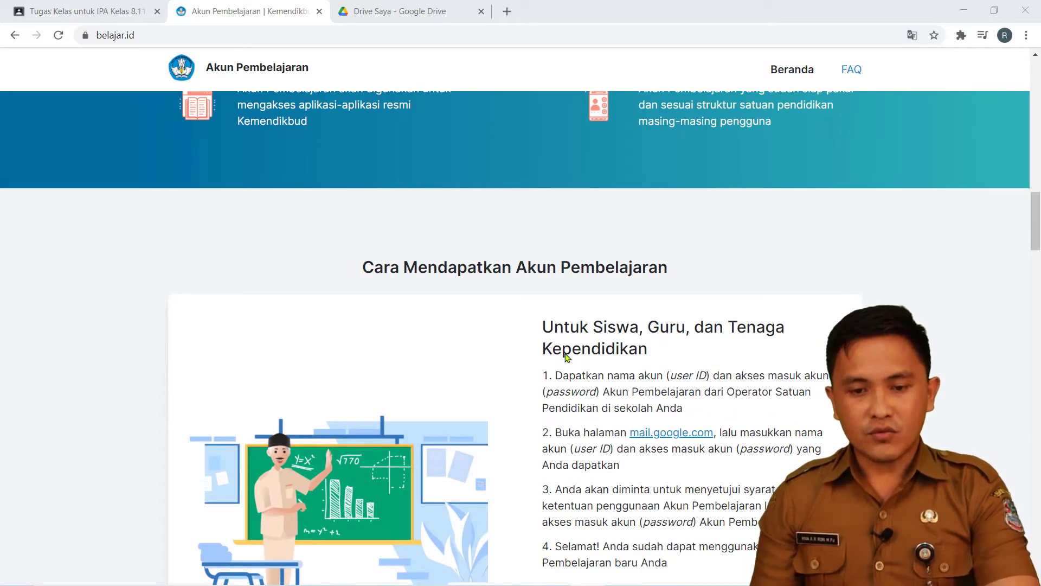
{"action": "scroll", "coordinate": [565, 355], "scroll_direction": "down", "scroll_amount": 10}
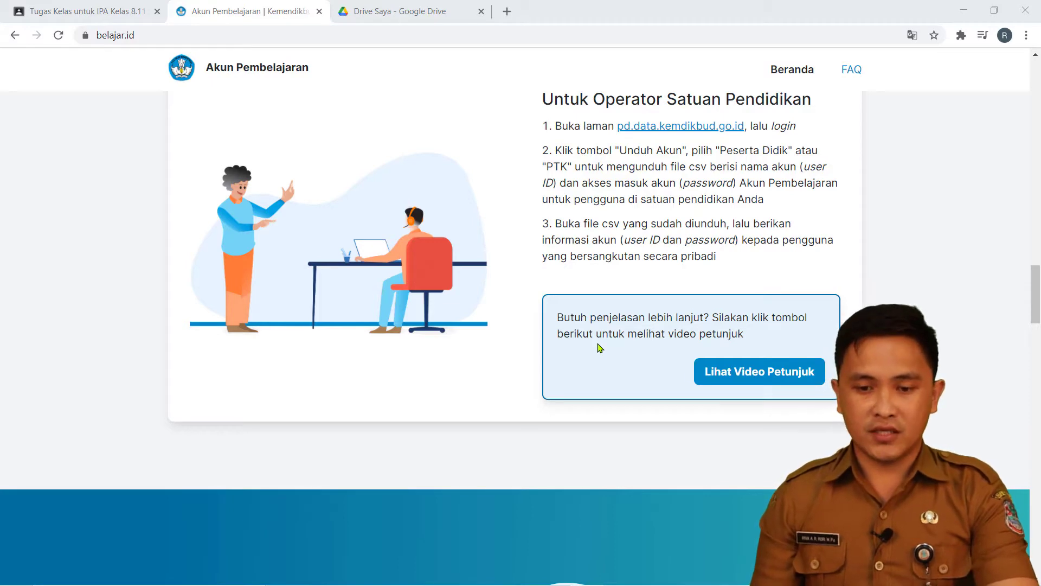
{"action": "scroll", "coordinate": [599, 347], "scroll_direction": "up", "scroll_amount": 9}
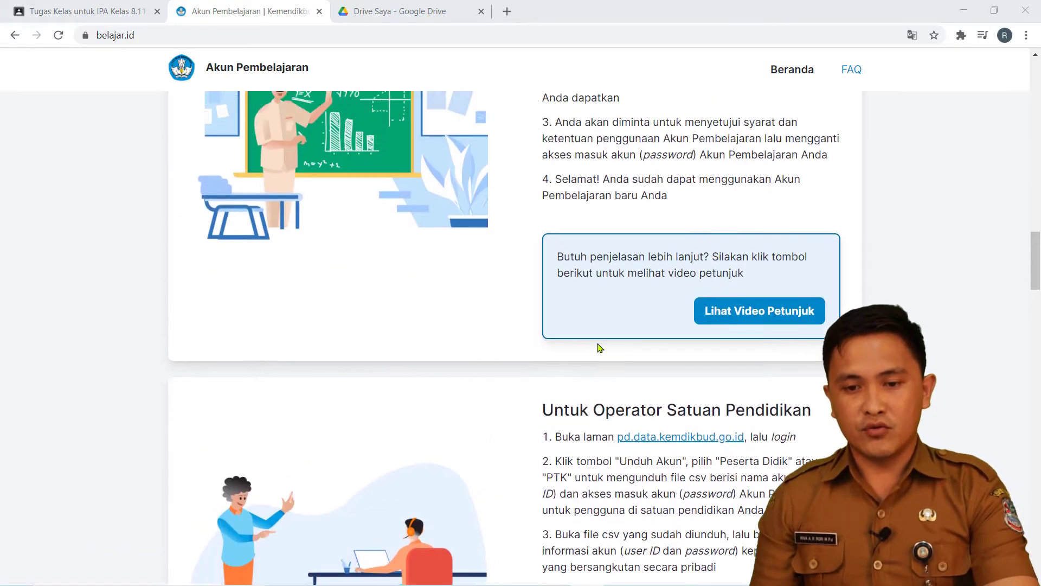
{"action": "scroll", "coordinate": [599, 347], "scroll_direction": "up", "scroll_amount": 1}
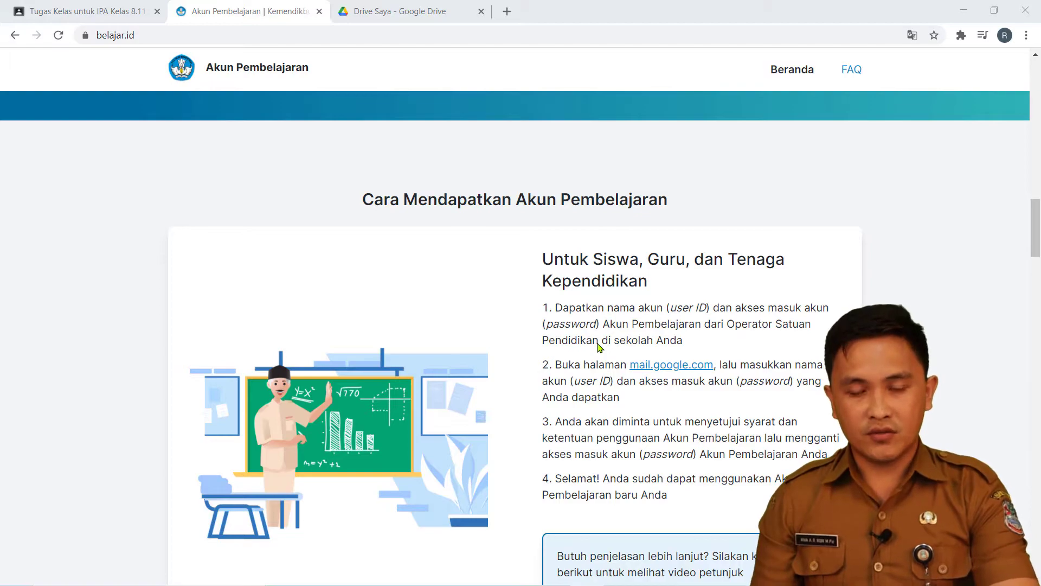
{"action": "scroll", "coordinate": [620, 353], "scroll_direction": "down", "scroll_amount": 8}
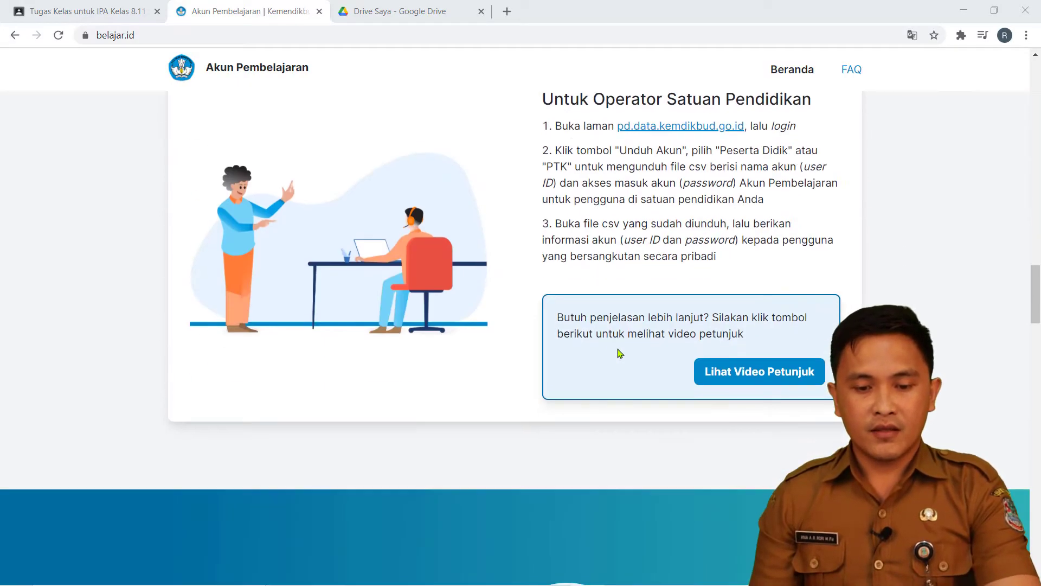
{"action": "scroll", "coordinate": [620, 354], "scroll_direction": "down", "scroll_amount": 15}
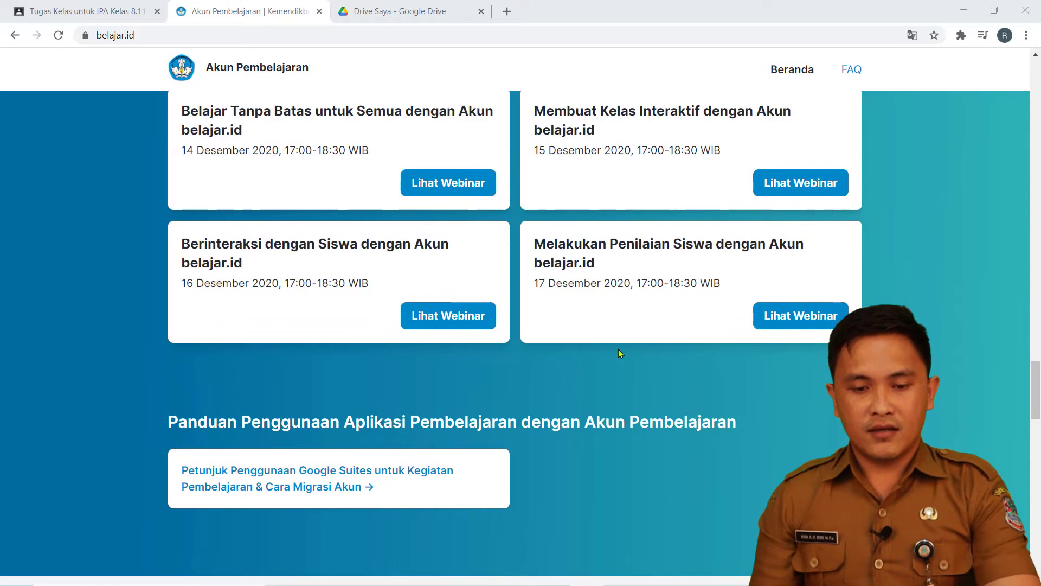
{"action": "scroll", "coordinate": [620, 354], "scroll_direction": "down", "scroll_amount": 3}
{"action": "scroll", "coordinate": [620, 354], "scroll_direction": "down", "scroll_amount": 2}
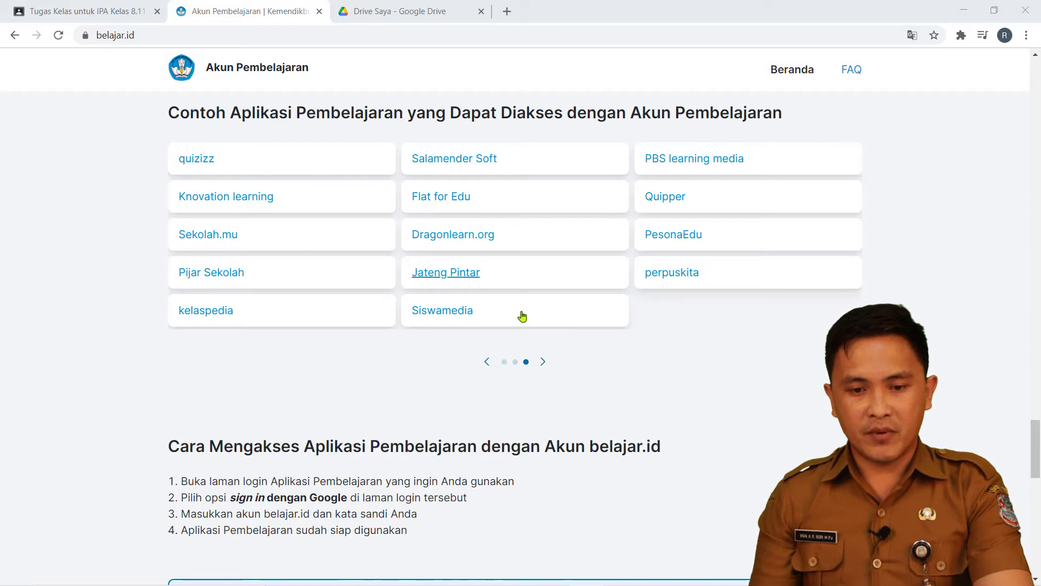
Step: Browse through the pages of example learning applications accessible with the learning account, returning to the first page
{"action": "left_click", "coordinate": [487, 362]}
{"action": "left_click", "coordinate": [488, 362]}
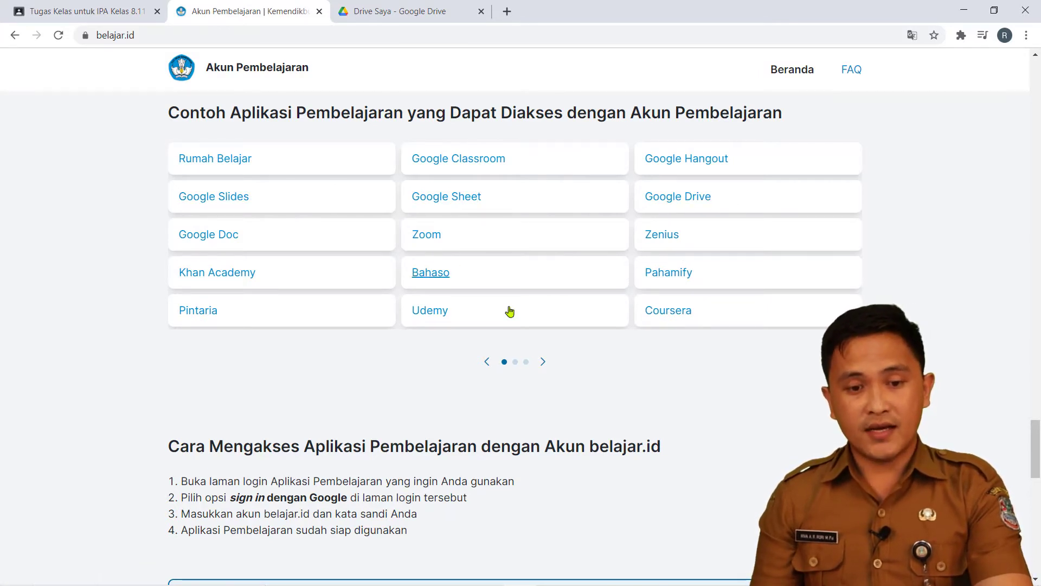
{"action": "left_click", "coordinate": [542, 363]}
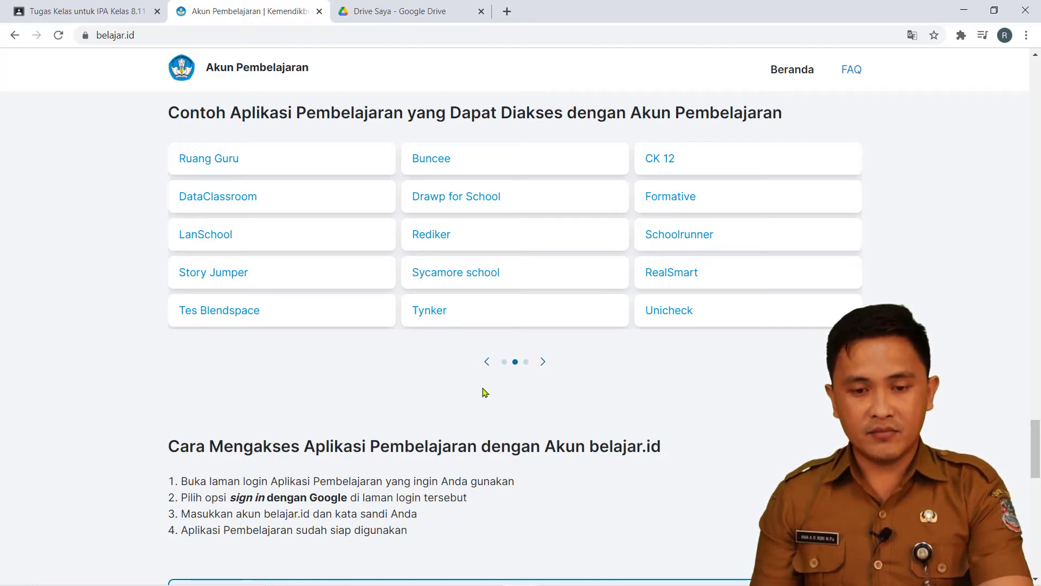
{"action": "left_click", "coordinate": [487, 362]}
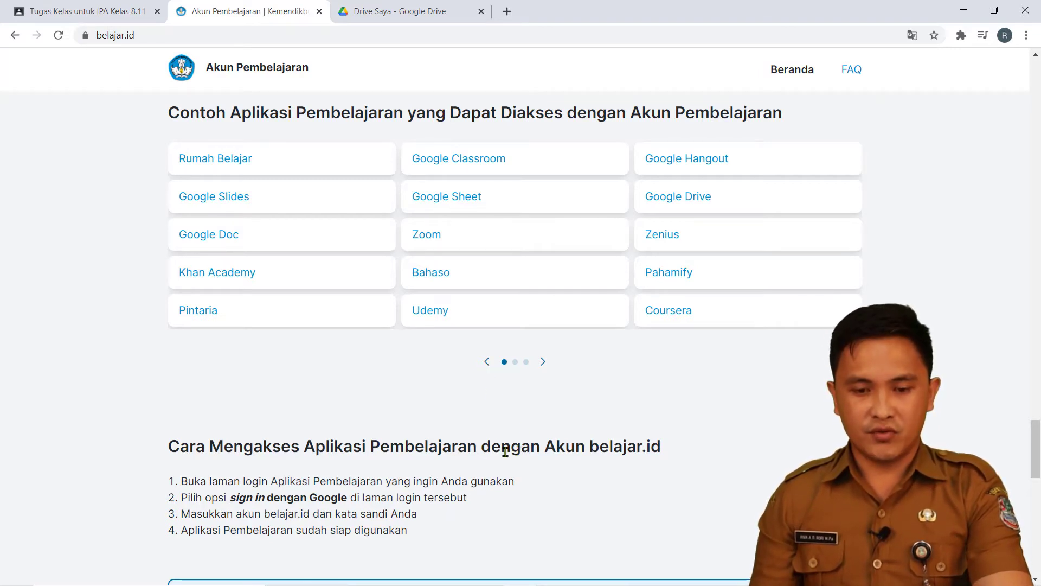
Step: Examine the instructions for accessing learning applications and the frequently asked questions
{"action": "scroll", "coordinate": [505, 452], "scroll_direction": "down", "scroll_amount": 8}
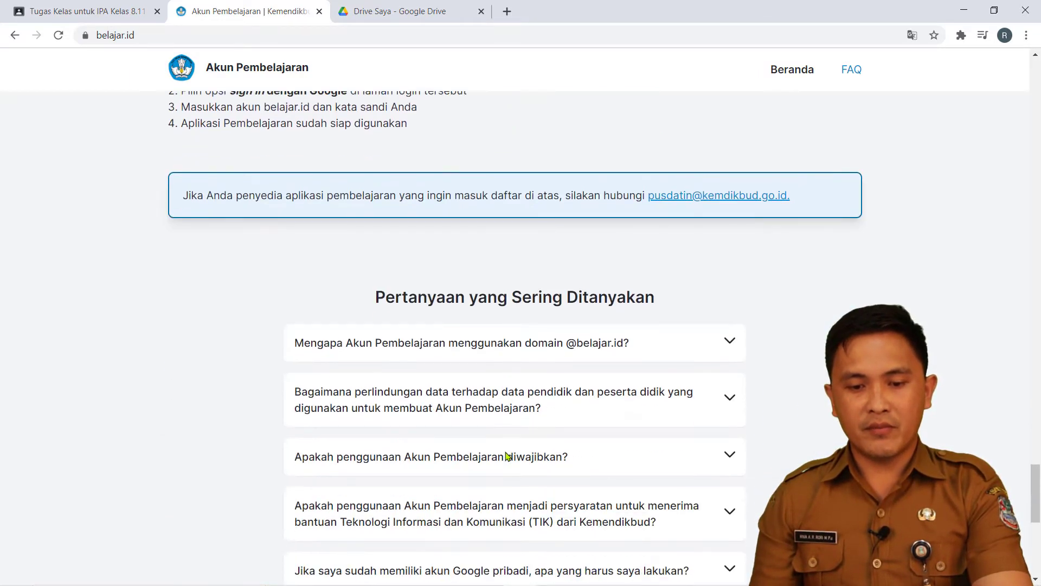
{"action": "scroll", "coordinate": [507, 456], "scroll_direction": "down", "scroll_amount": 5}
{"action": "scroll", "coordinate": [507, 455], "scroll_direction": "up", "scroll_amount": 9}
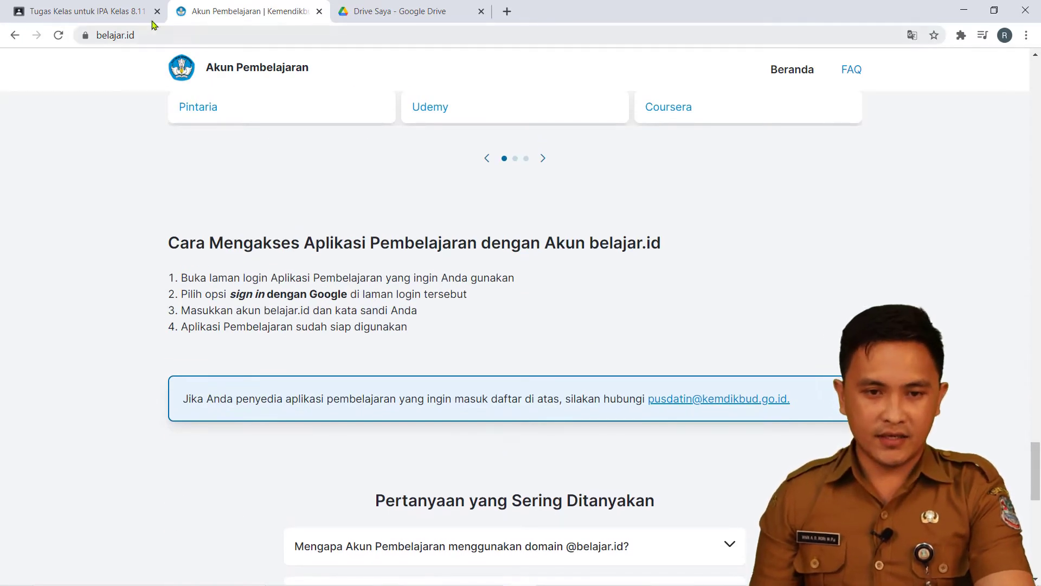
Step: Switch to the belajar.id account's Google Drive and view the list of Google apps it offers
{"action": "left_click", "coordinate": [406, 16]}
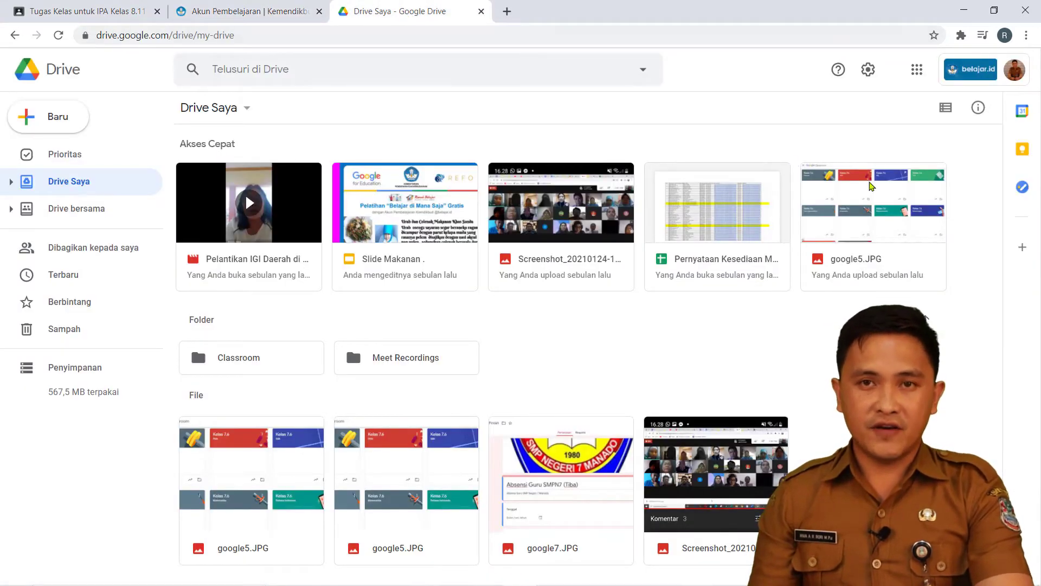
{"action": "left_click", "coordinate": [915, 73]}
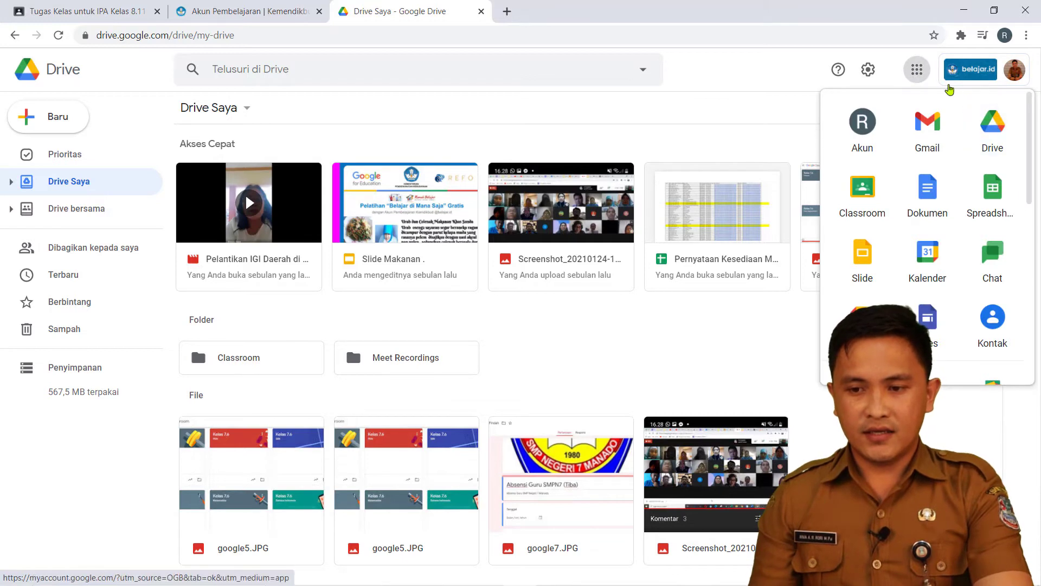
{"action": "left_click", "coordinate": [917, 71]}
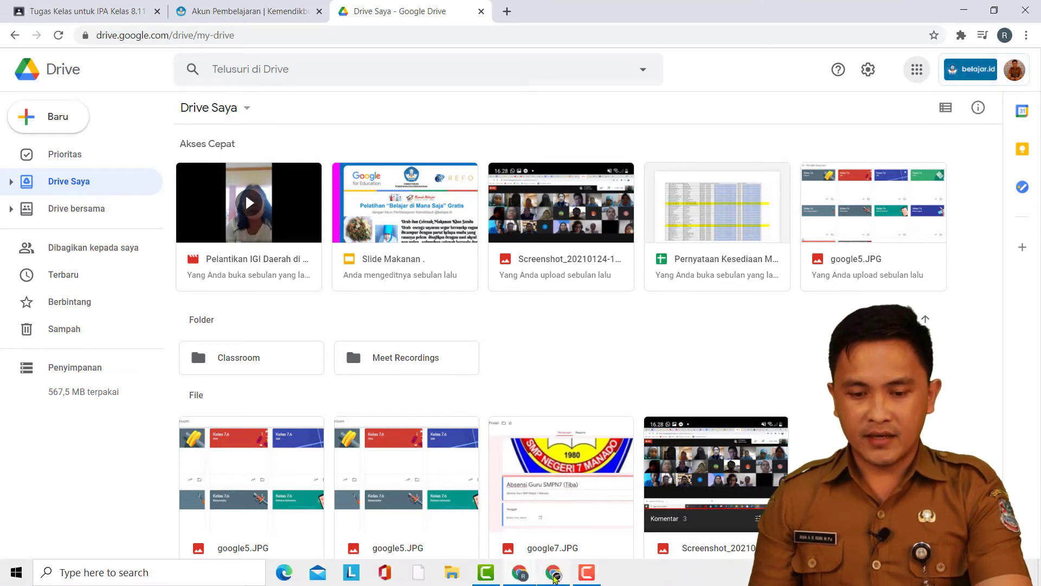
Step: Compare the storage and features of the personal account's Drive with those of the belajar.id account's Drive, ending in the latter
{"action": "left_click", "coordinate": [550, 576]}
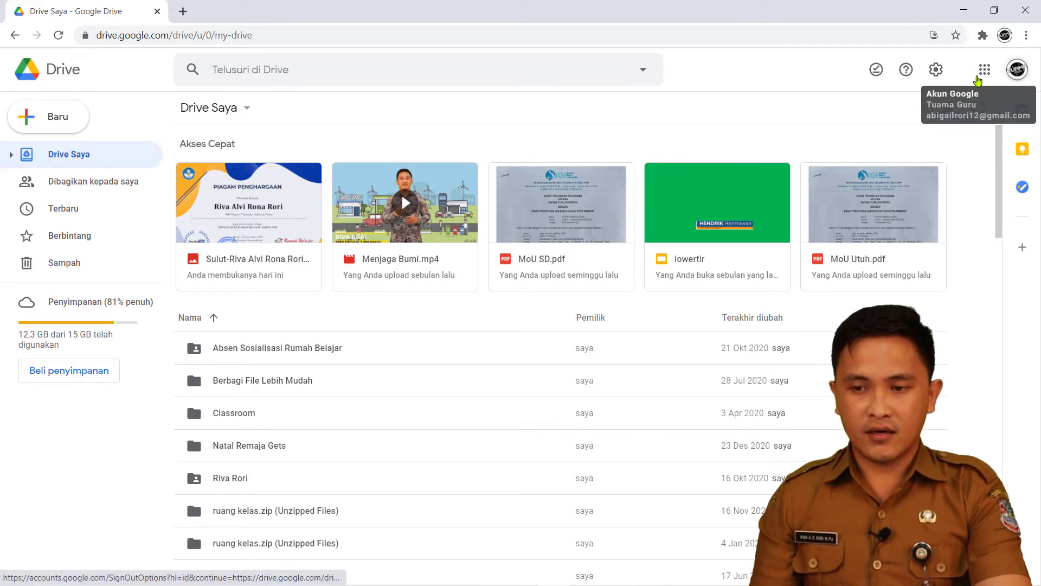
{"action": "mouse_move", "coordinate": [437, 579]}
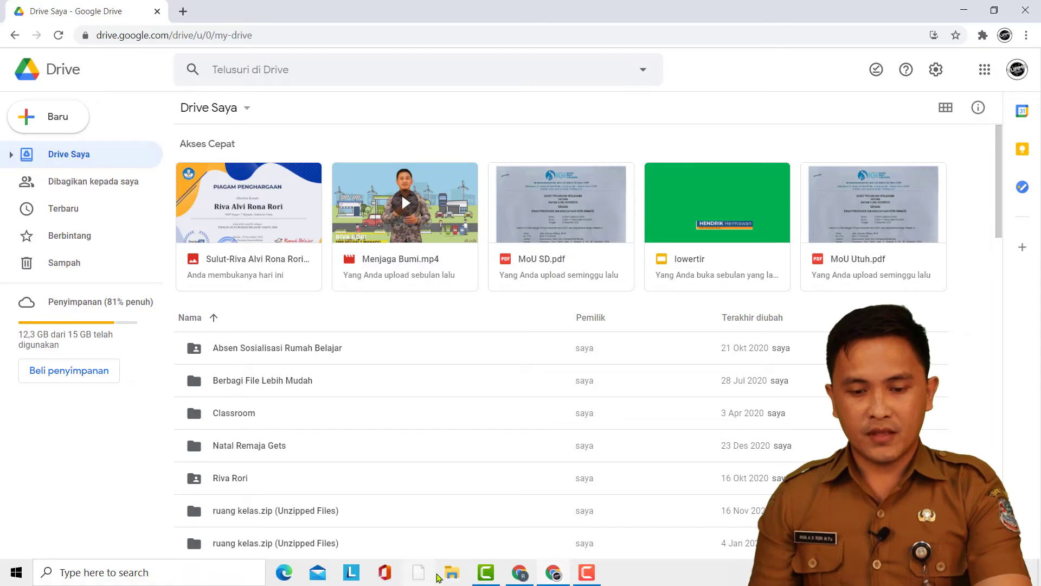
{"action": "left_click", "coordinate": [520, 572]}
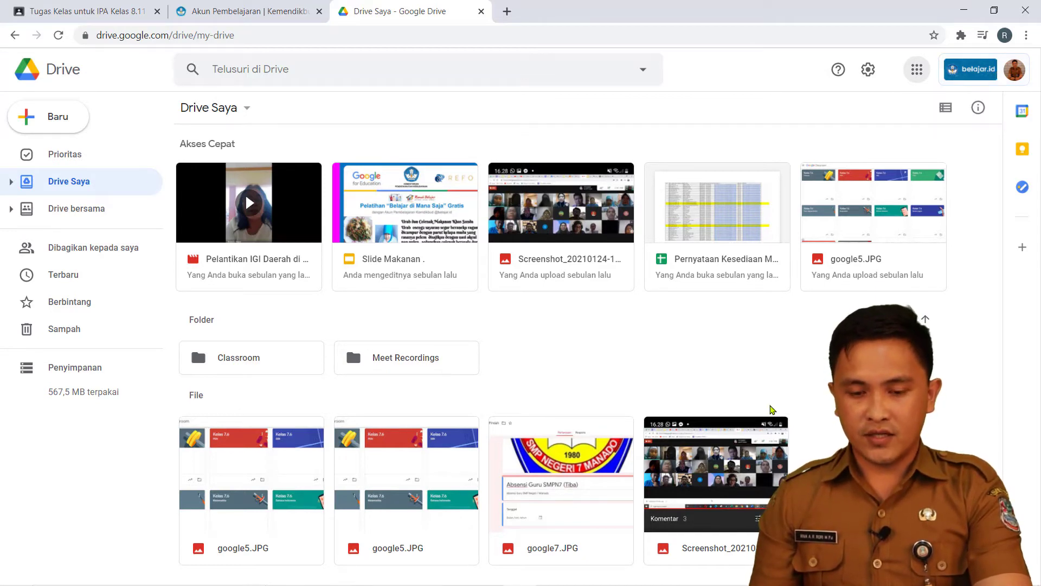
{"action": "left_click", "coordinate": [552, 576]}
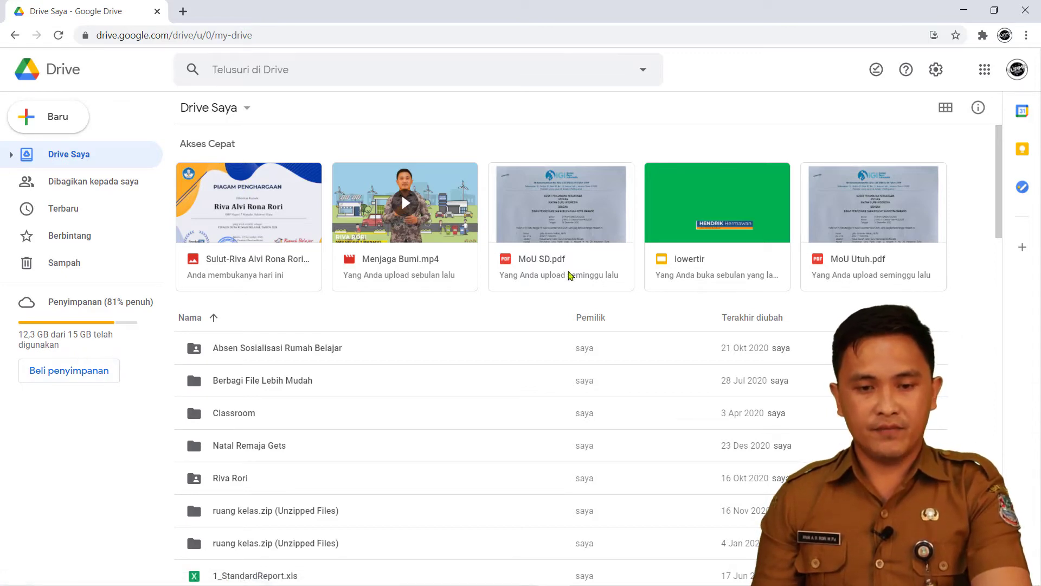
{"action": "mouse_move", "coordinate": [525, 579]}
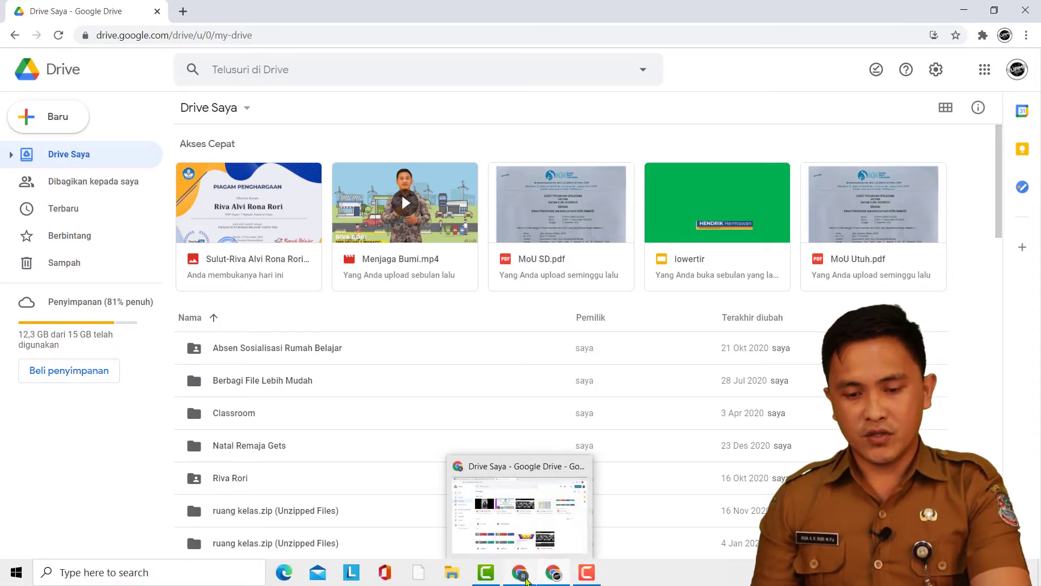
{"action": "left_click", "coordinate": [525, 579]}
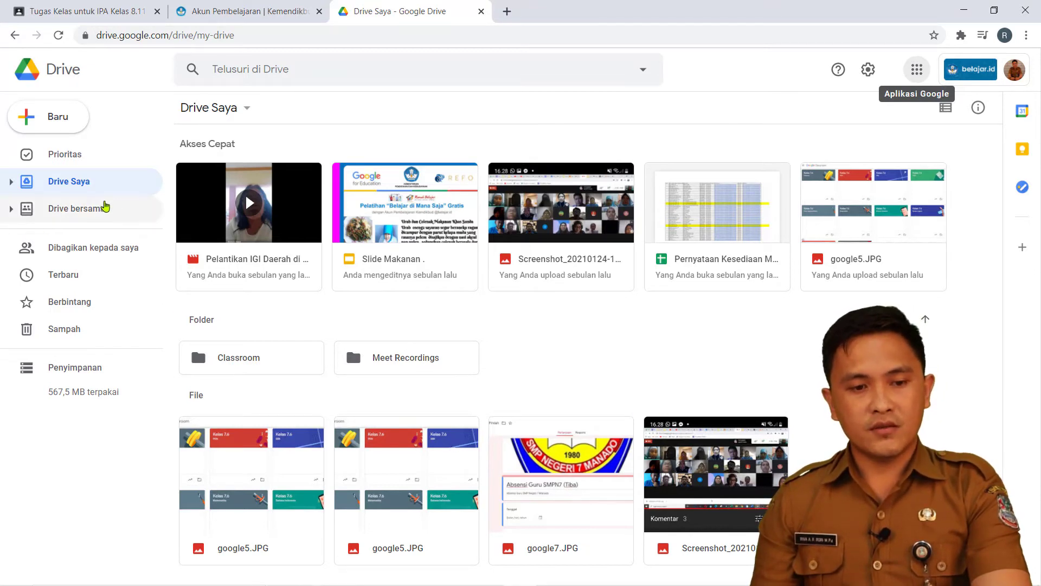
Step: View the shared drives section of the belajar.id Drive, dismissing its introduction, and compare it with the personal account's Drive
{"action": "left_click", "coordinate": [88, 211]}
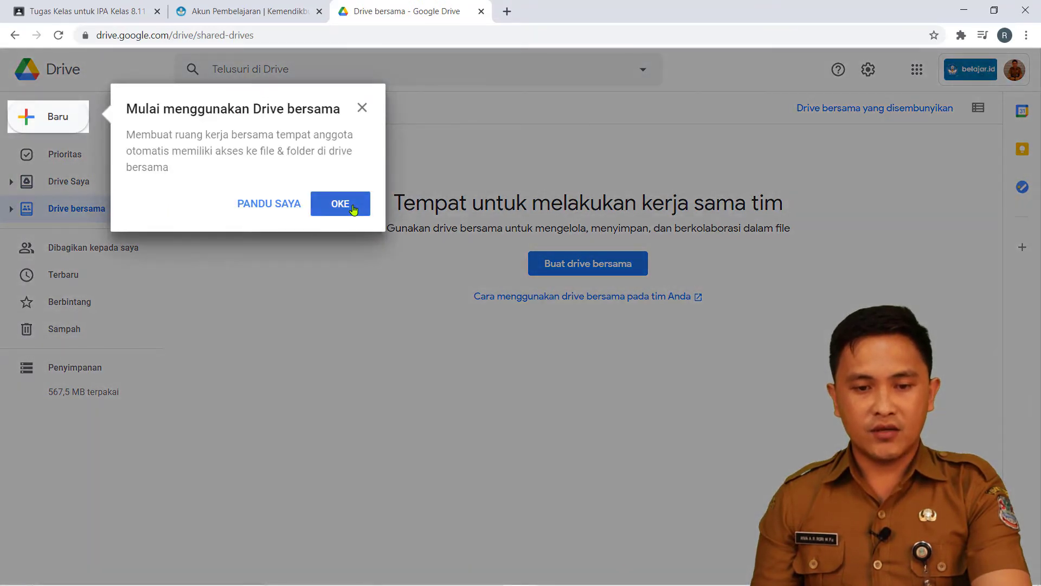
{"action": "left_click", "coordinate": [340, 205]}
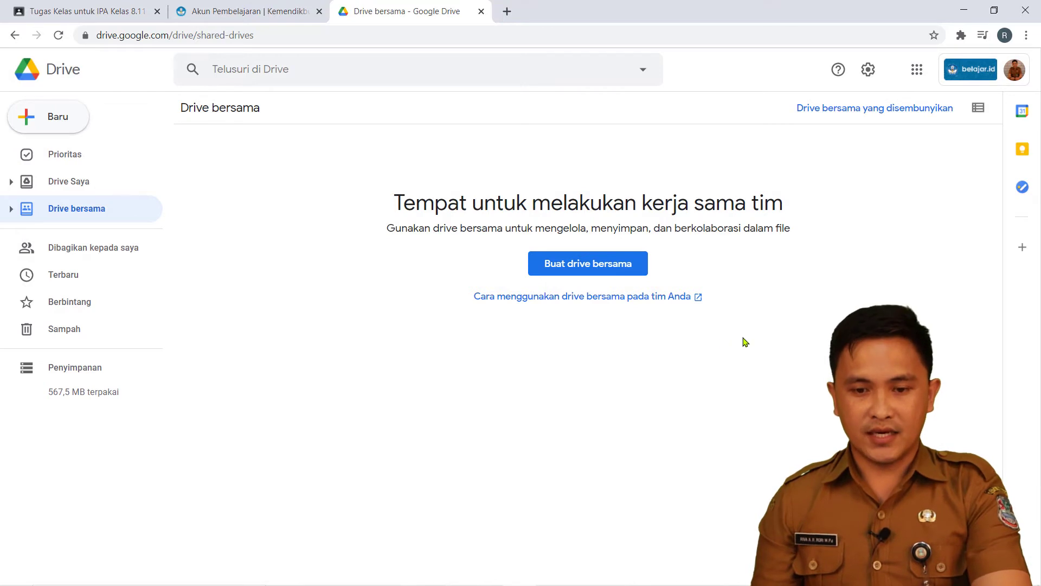
{"action": "mouse_move", "coordinate": [390, 583]}
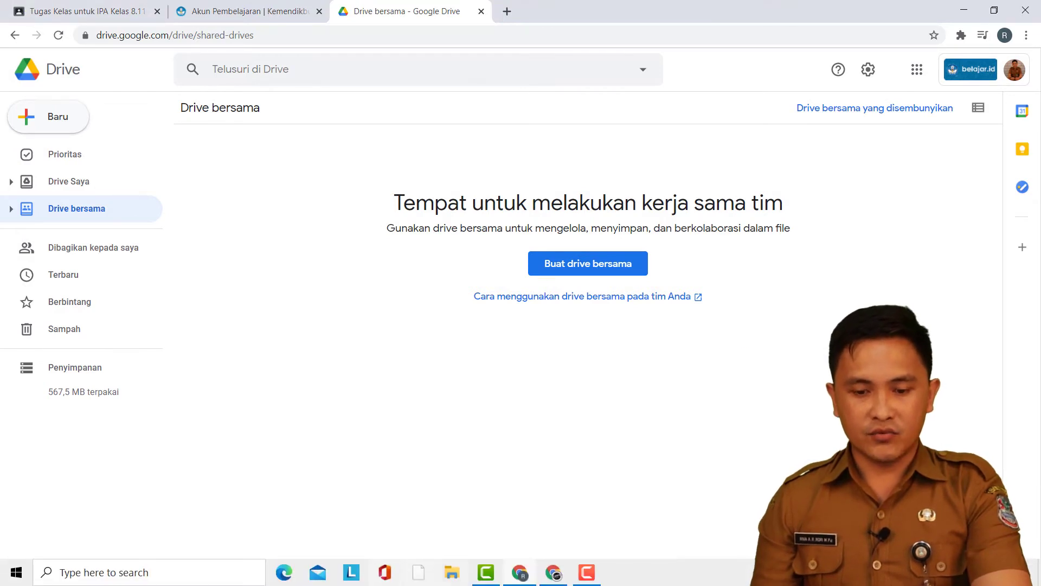
{"action": "left_click", "coordinate": [553, 572]}
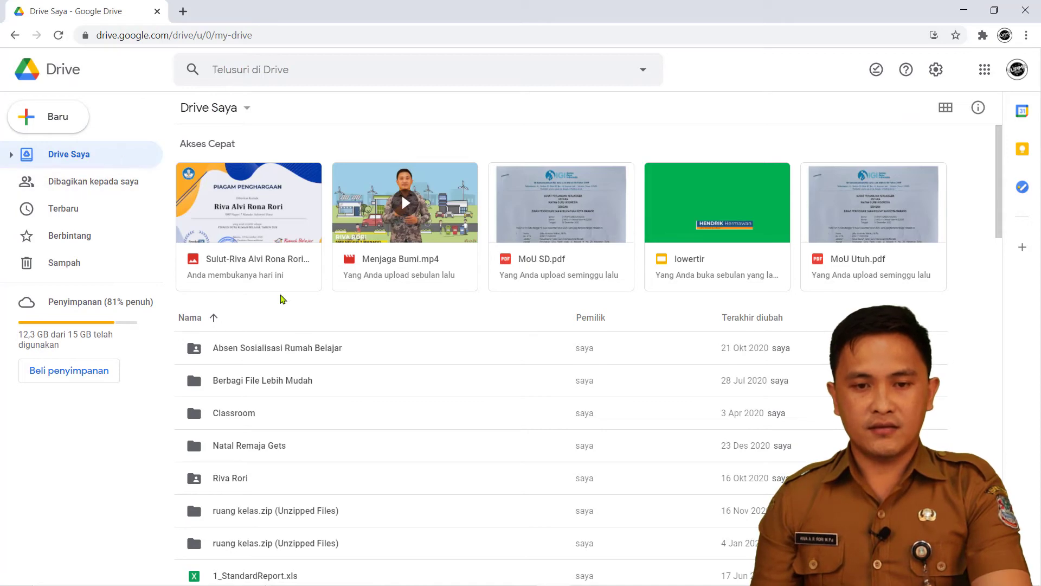
{"action": "mouse_move", "coordinate": [535, 583]}
{"action": "scroll", "coordinate": [297, 339], "scroll_direction": "down", "scroll_amount": 6}
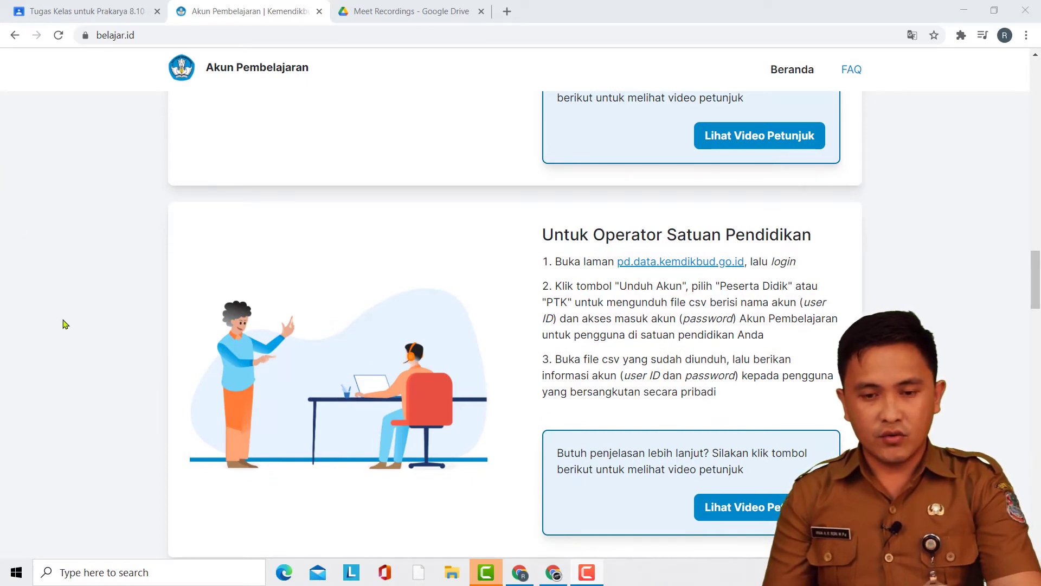
{"action": "scroll", "coordinate": [76, 342], "scroll_direction": "down", "scroll_amount": 3}
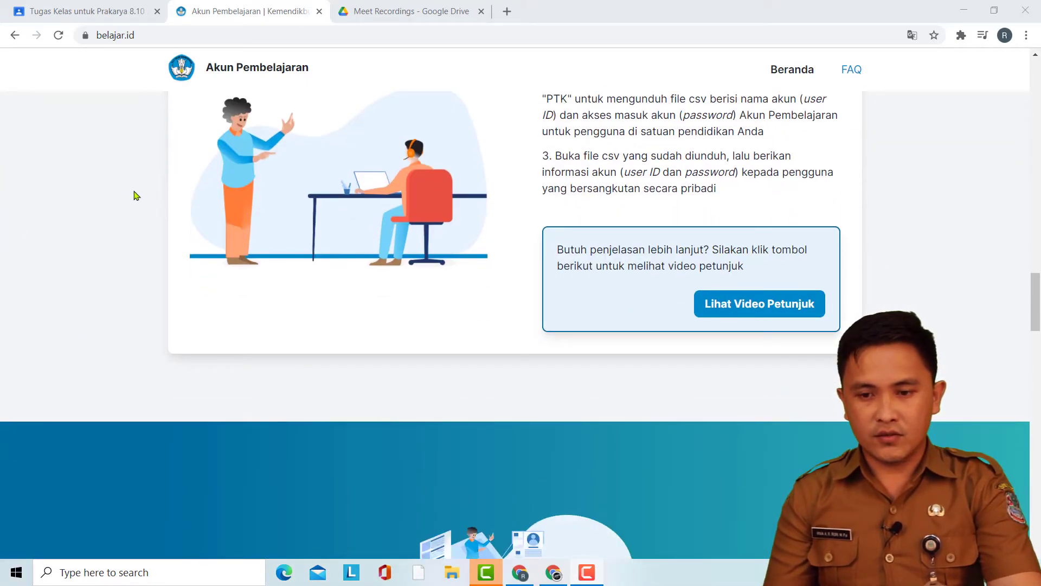
{"action": "scroll", "coordinate": [109, 205], "scroll_direction": "up", "scroll_amount": 3}
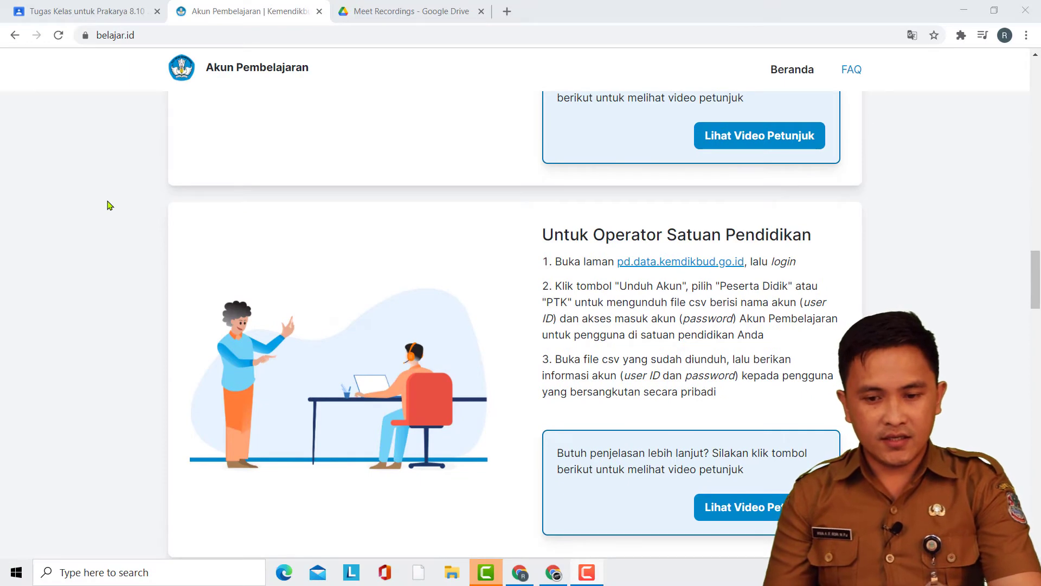
{"action": "scroll", "coordinate": [107, 176], "scroll_direction": "down", "scroll_amount": 5}
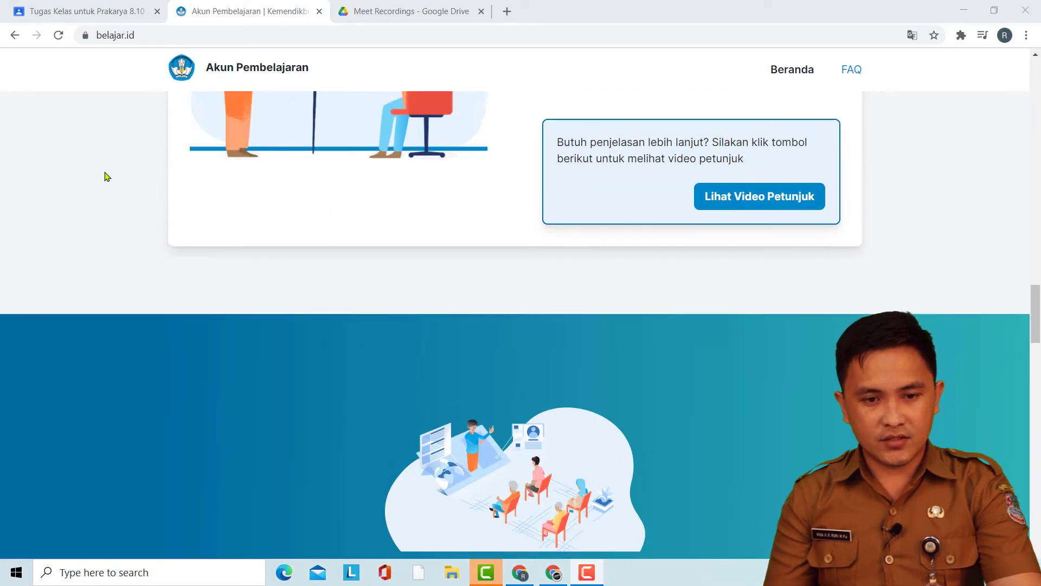
{"action": "scroll", "coordinate": [107, 176], "scroll_direction": "up", "scroll_amount": 4}
Step: Close the blank Prakarya 8.10 assignment in Google Classroom and return to the list of classes
{"action": "left_click", "coordinate": [46, 10]}
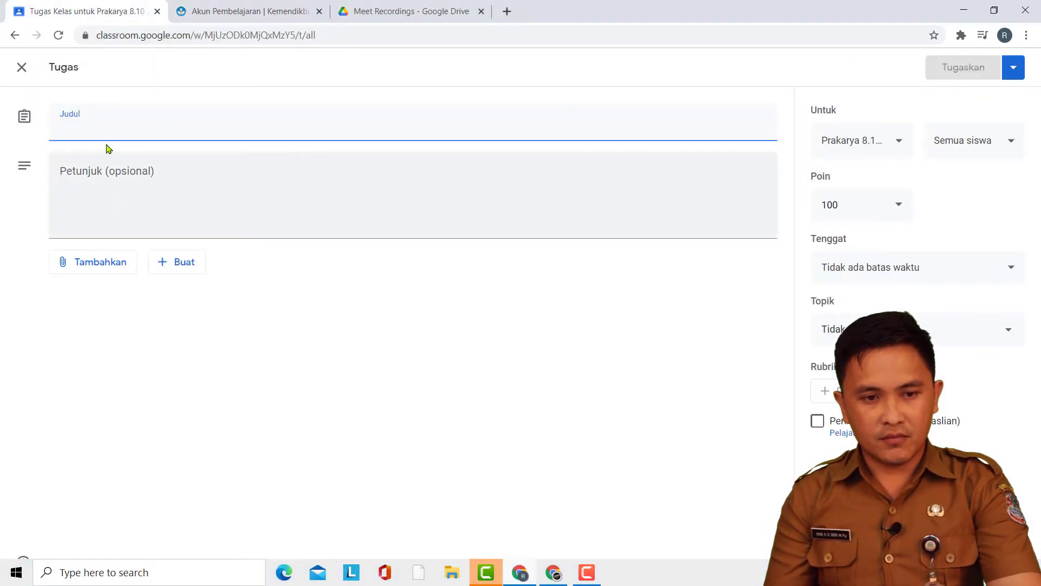
{"action": "left_click", "coordinate": [22, 67]}
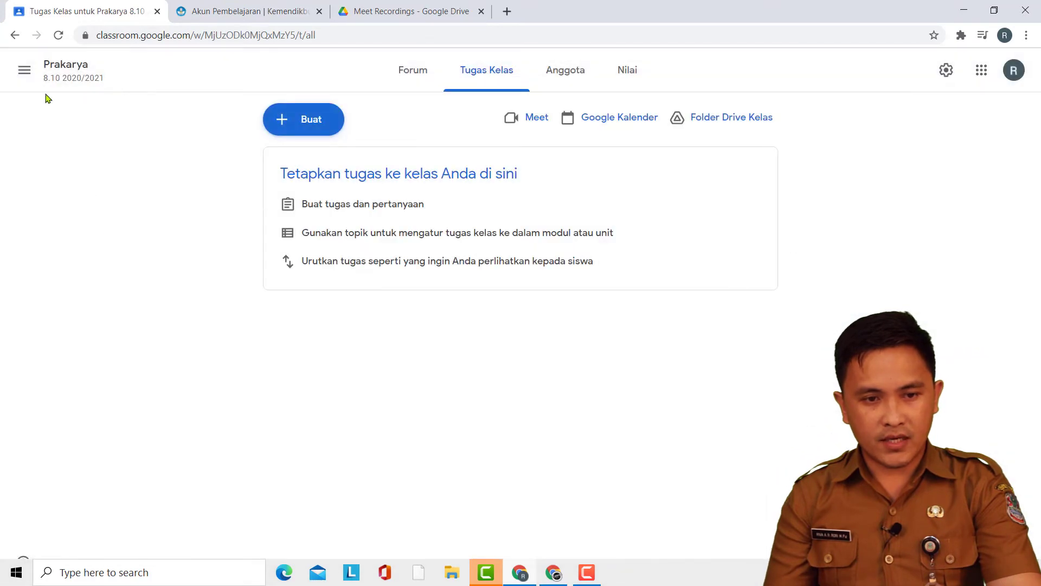
{"action": "left_click", "coordinate": [24, 70]}
{"action": "left_click", "coordinate": [27, 73]}
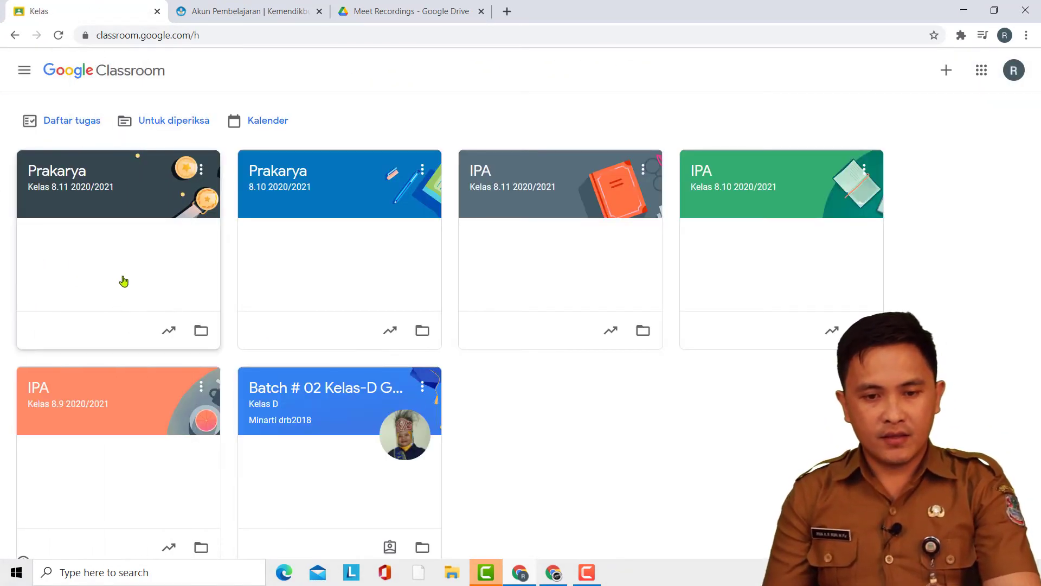
Step: Check the Prakarya 8.10 2020/2021 class, and open the IPA Kelas 8.10 2020/2021 class instead
{"action": "left_click", "coordinate": [338, 187]}
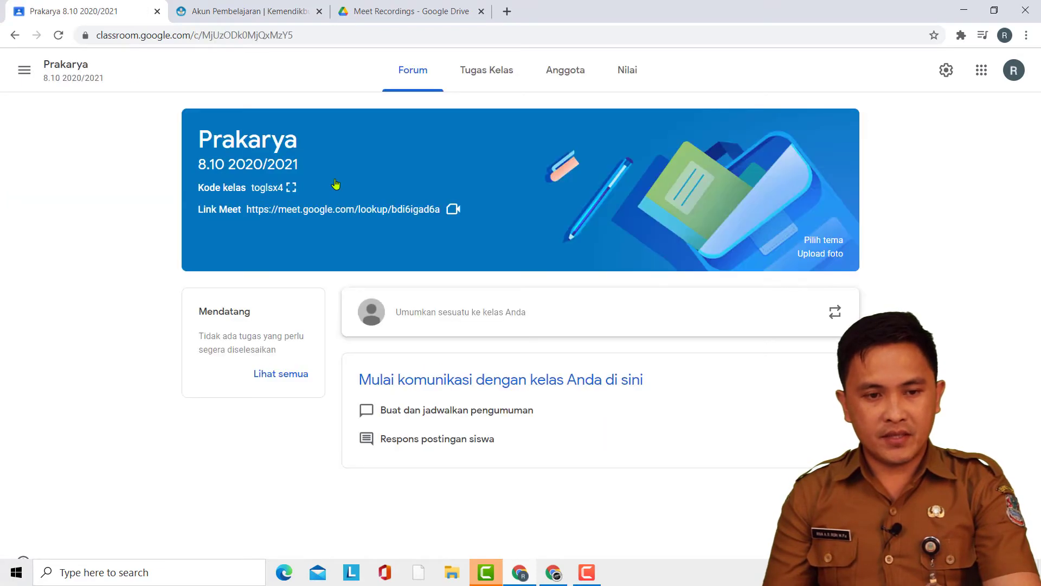
{"action": "left_click", "coordinate": [21, 67]}
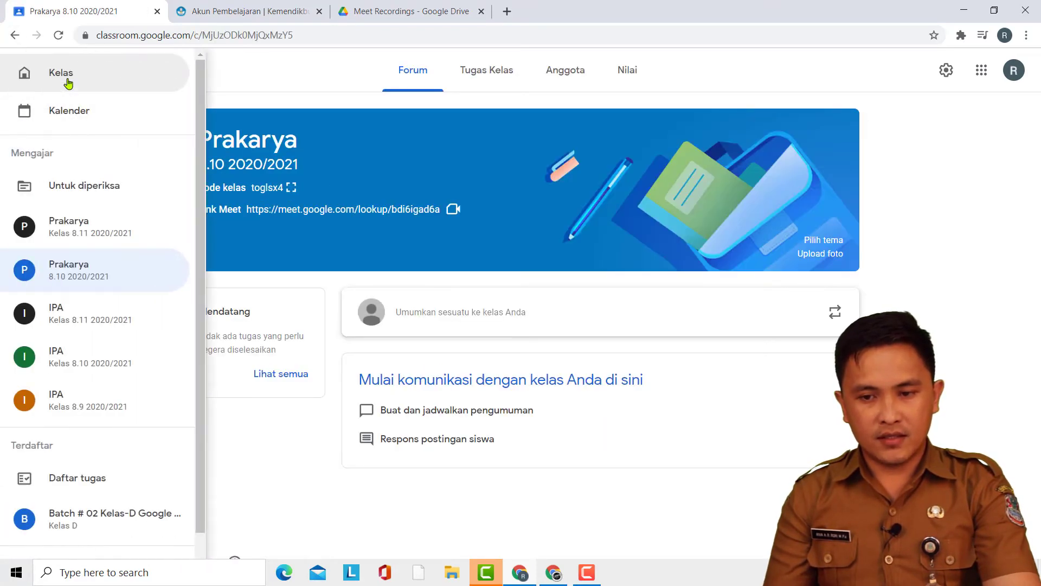
{"action": "left_click", "coordinate": [63, 80]}
{"action": "left_click", "coordinate": [735, 186]}
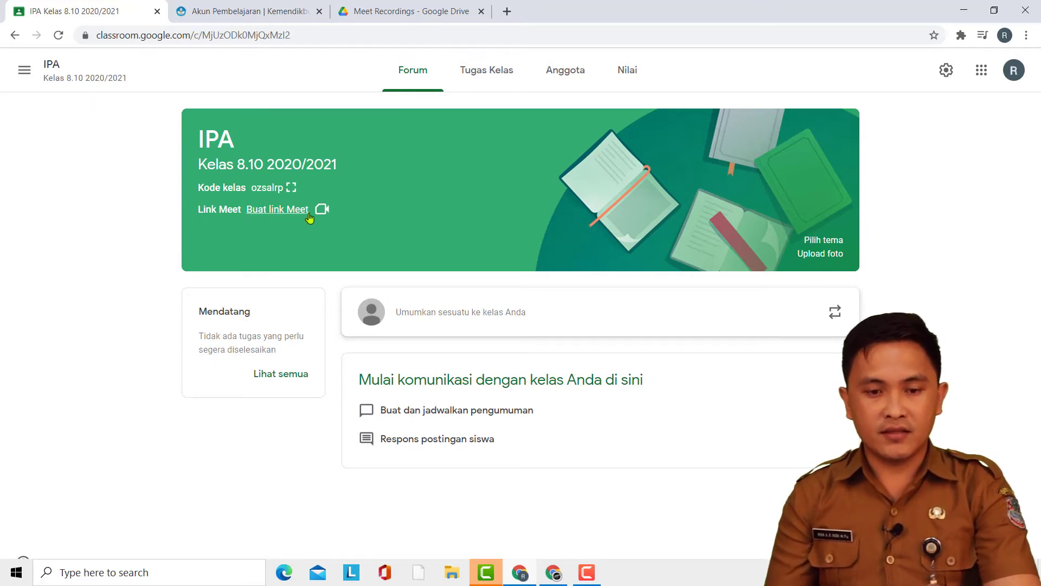
Step: Generate a Meet link for the IPA Kelas 8.10 2020/2021 class and save it as visible to students
{"action": "left_click", "coordinate": [270, 216]}
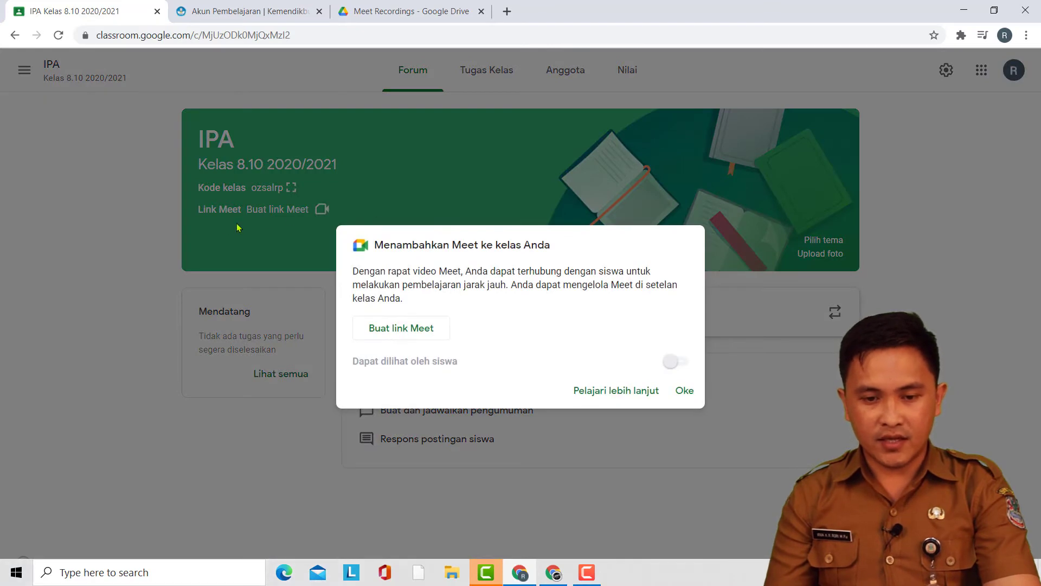
{"action": "left_click", "coordinate": [404, 334]}
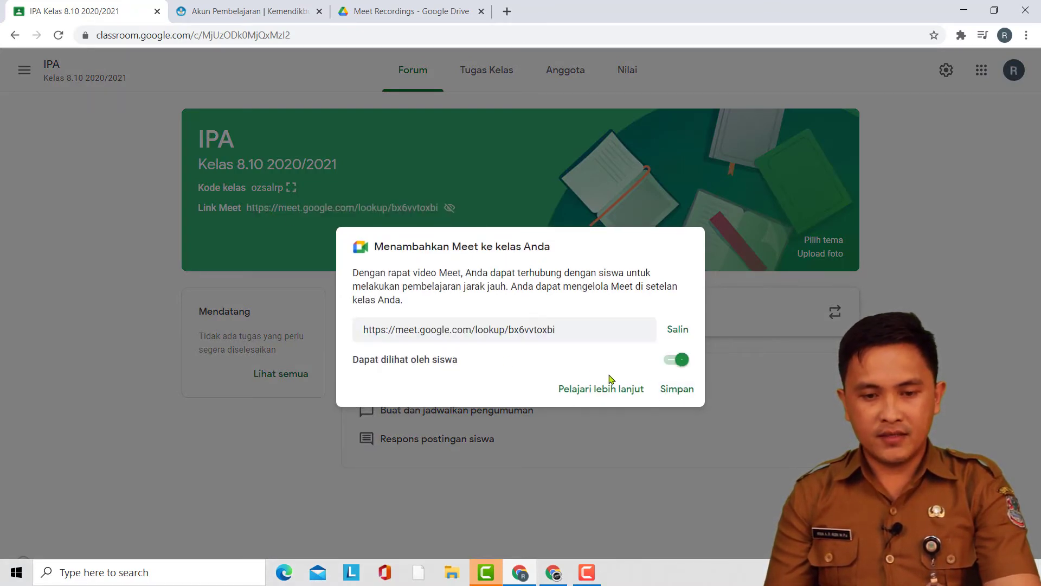
{"action": "left_click", "coordinate": [665, 390]}
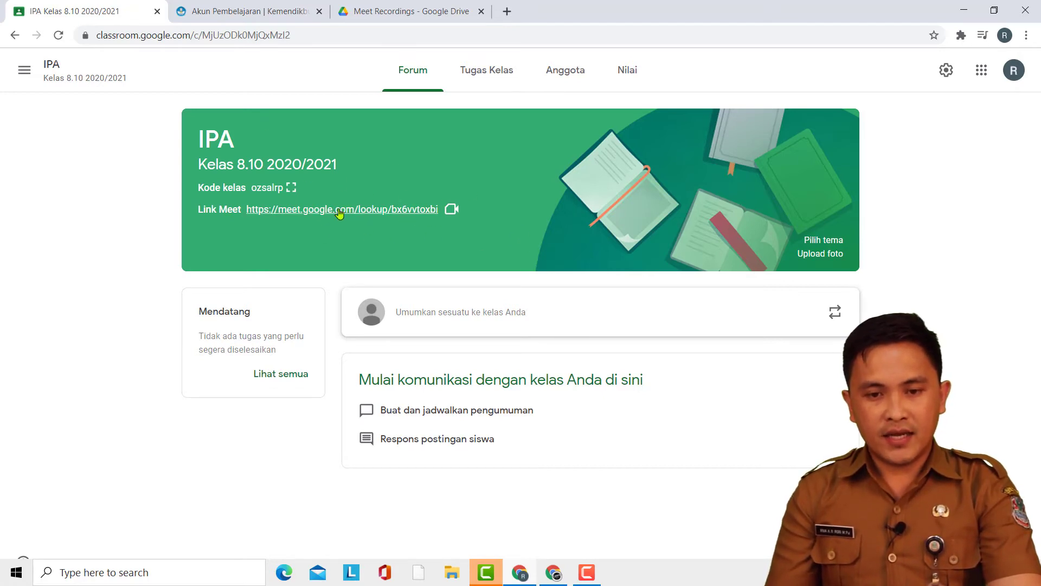
Step: Switch to the belajar.id account's Google Drive and open the Meet Recordings folder from Drive Saya
{"action": "left_click", "coordinate": [401, 16]}
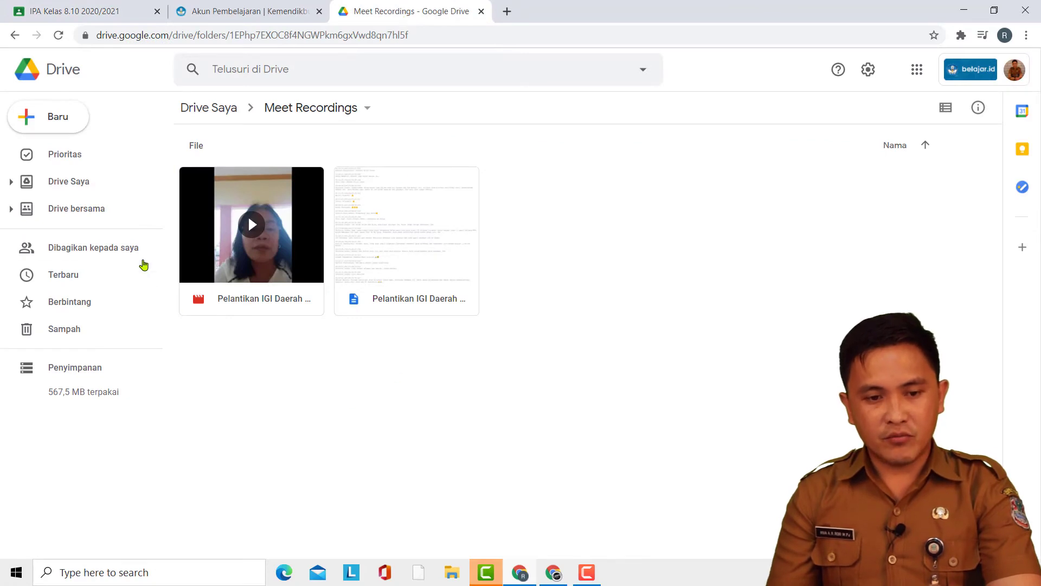
{"action": "left_click", "coordinate": [77, 184]}
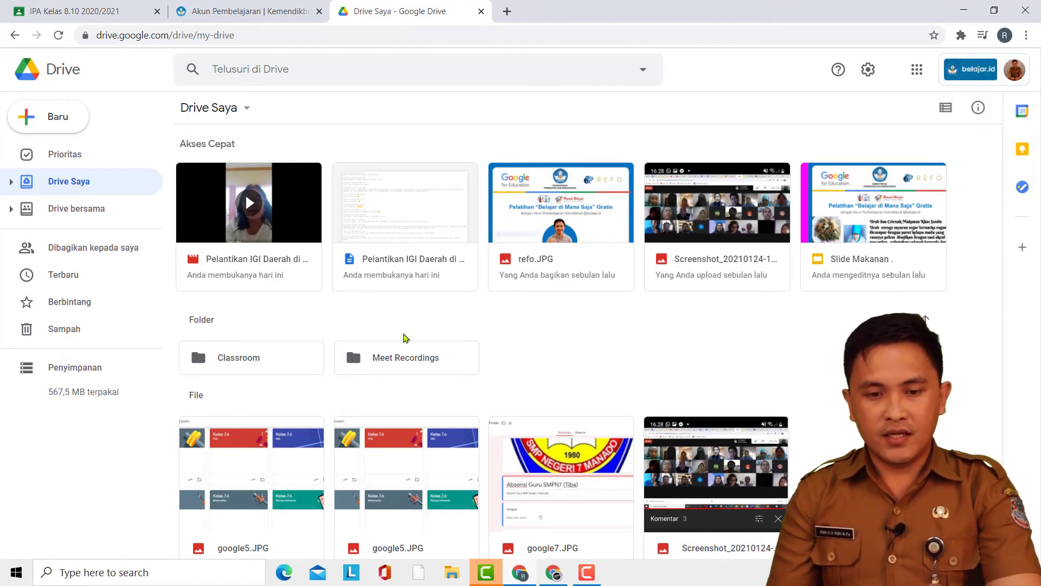
{"action": "double_click", "coordinate": [382, 363]}
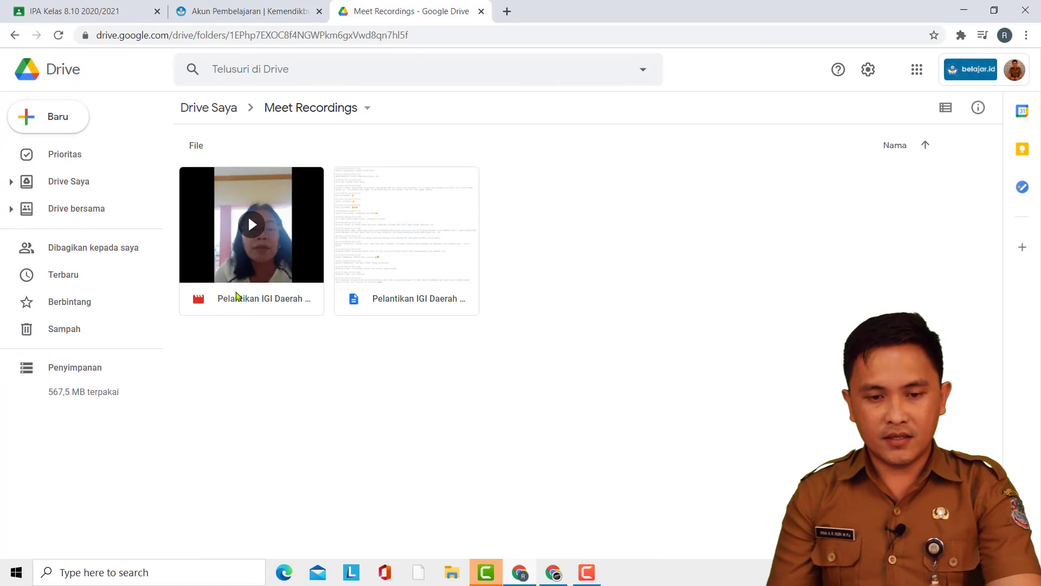
Step: Preview the Pelantikan IGI Daerah meeting recording briefly, select the accompanying chat document, and return to Drive Saya
{"action": "double_click", "coordinate": [259, 248]}
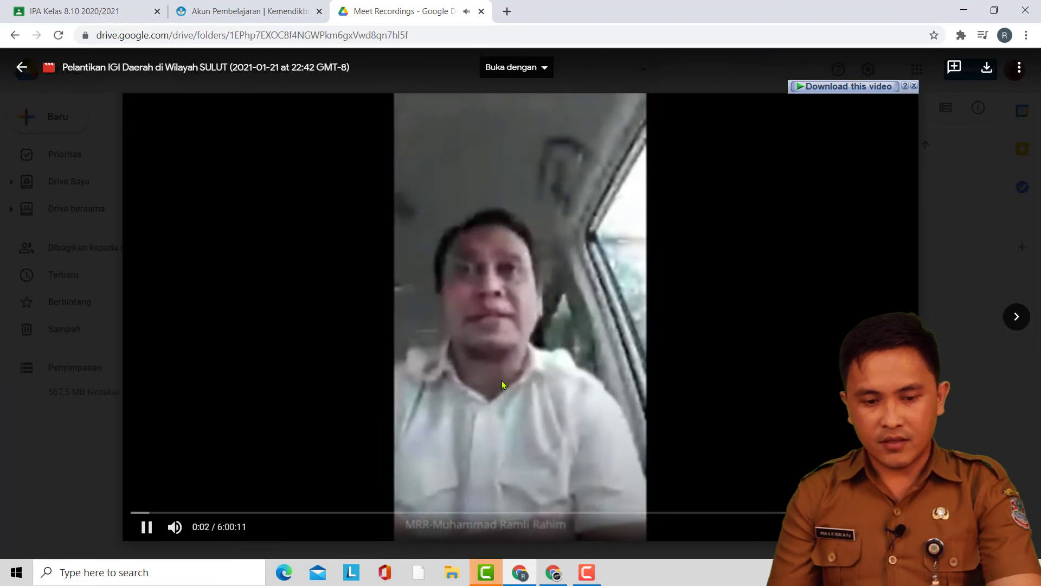
{"action": "left_click", "coordinate": [526, 309]}
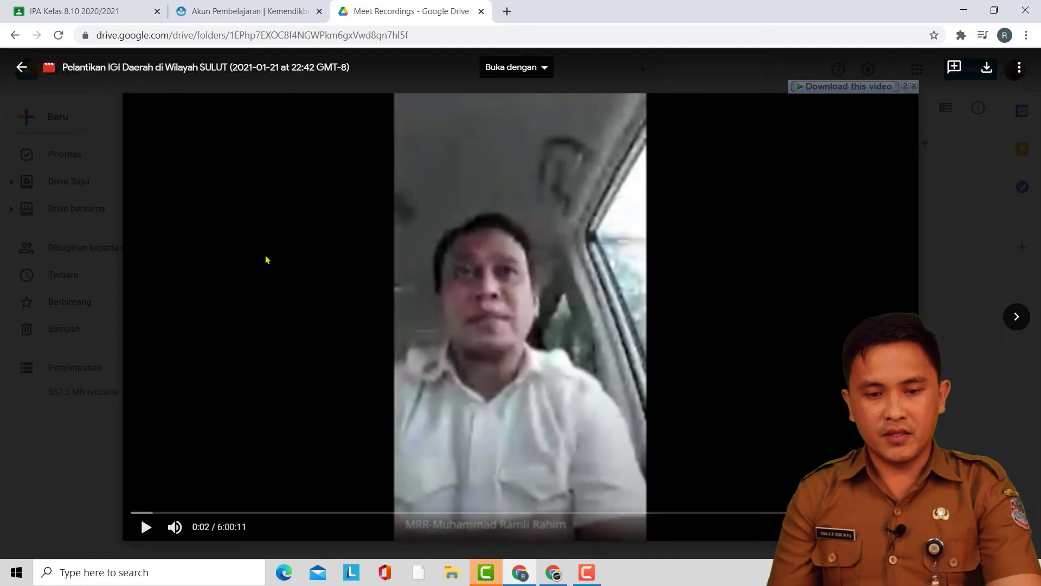
{"action": "left_click", "coordinate": [67, 463]}
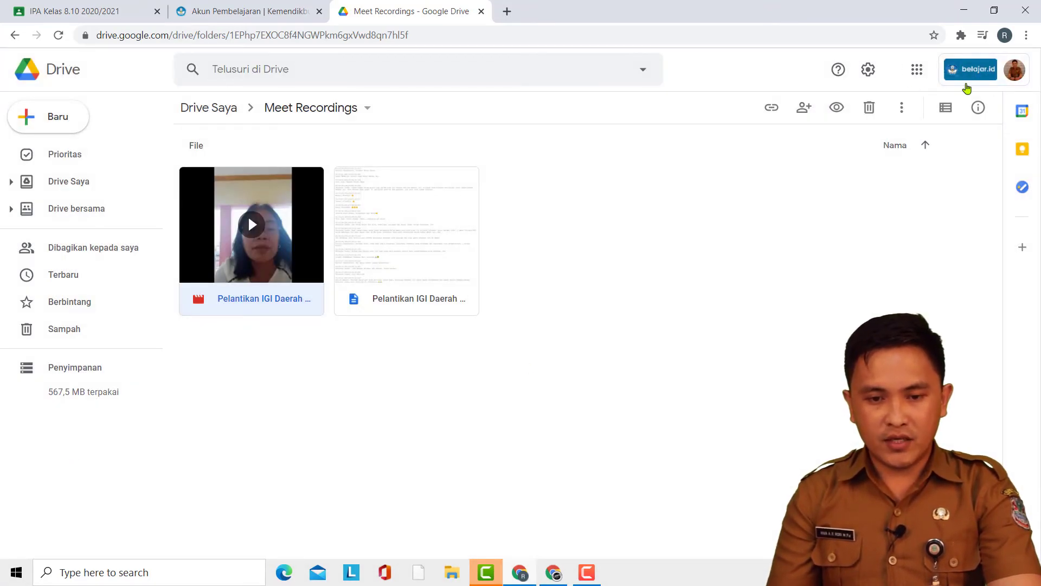
{"action": "left_click", "coordinate": [397, 226]}
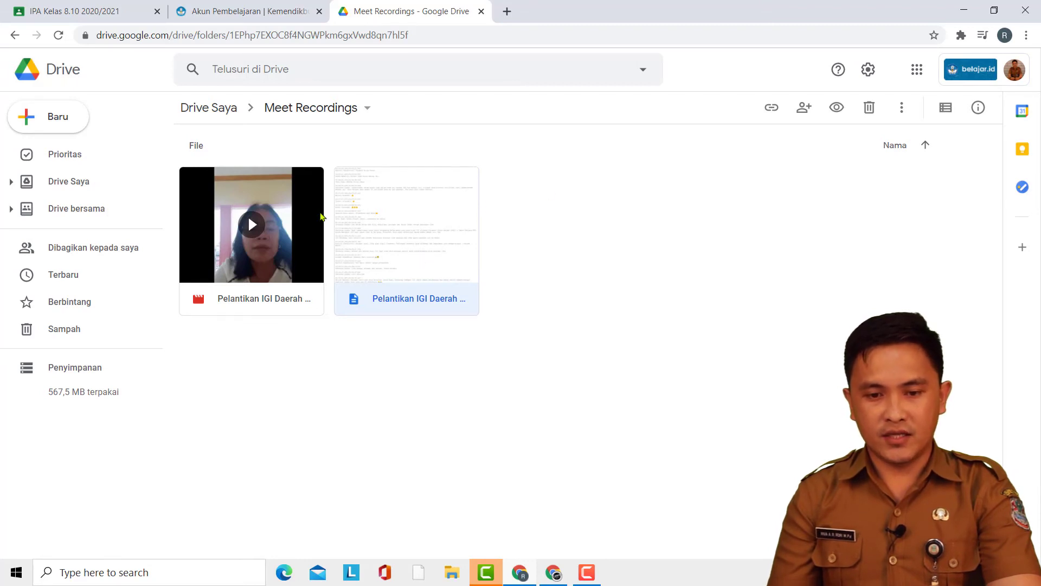
{"action": "left_click", "coordinate": [82, 188]}
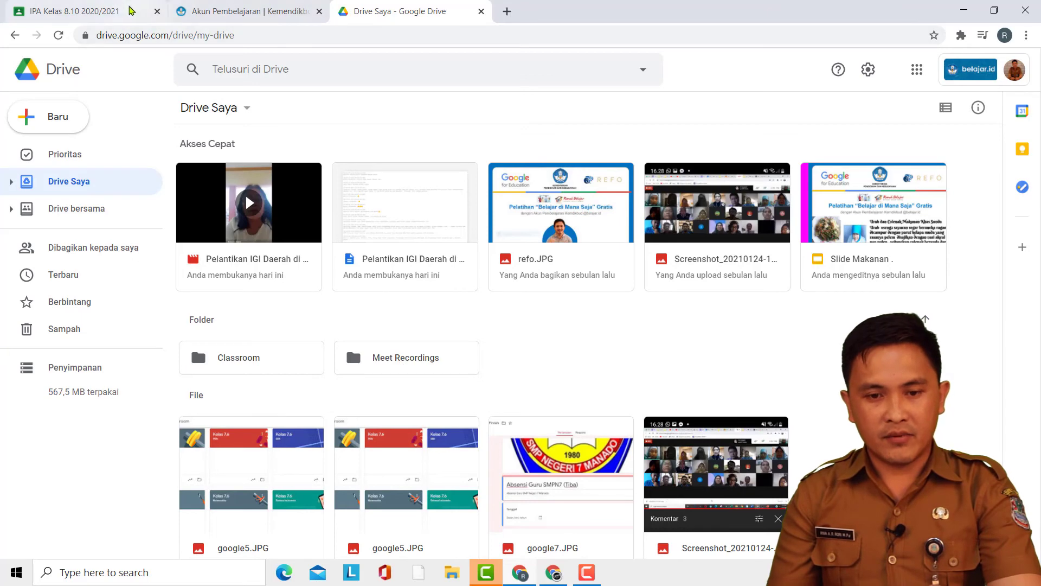
Step: Start a new assignment (Tugas) in the IPA class in Google Classroom and dismiss the originality report introduction
{"action": "left_click", "coordinate": [111, 10]}
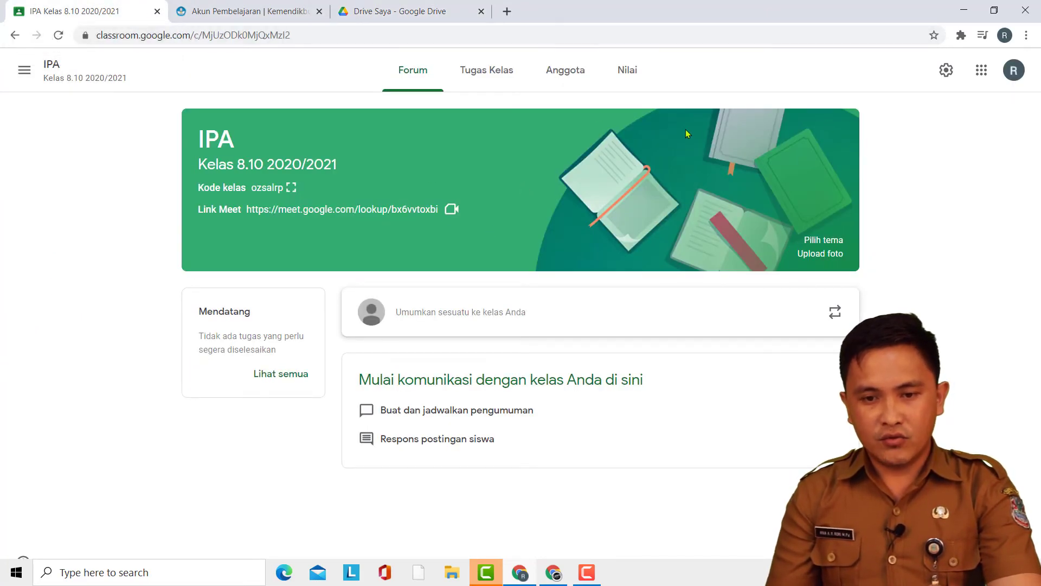
{"action": "left_click", "coordinate": [485, 71]}
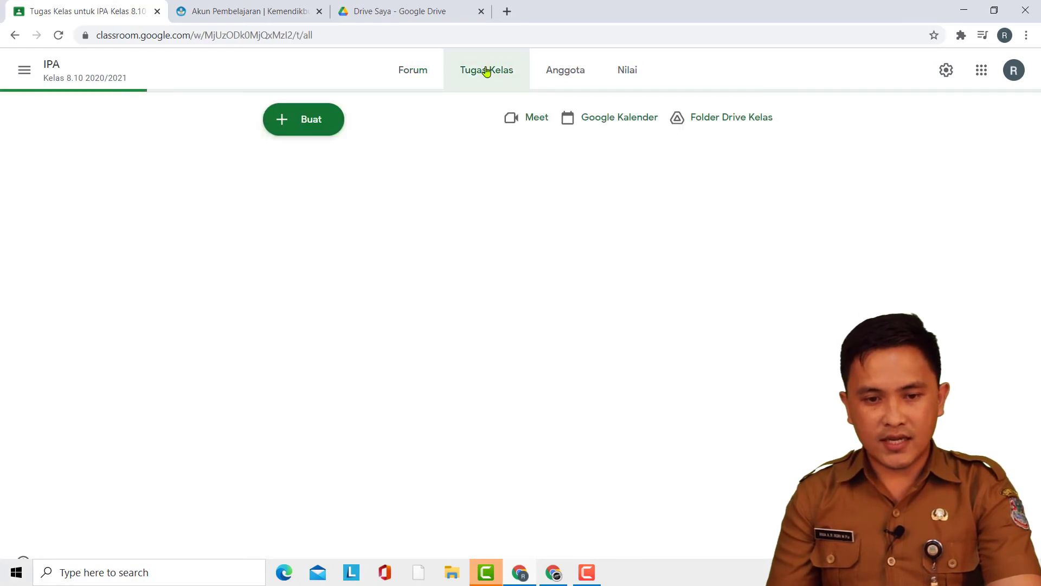
{"action": "left_click", "coordinate": [281, 119]}
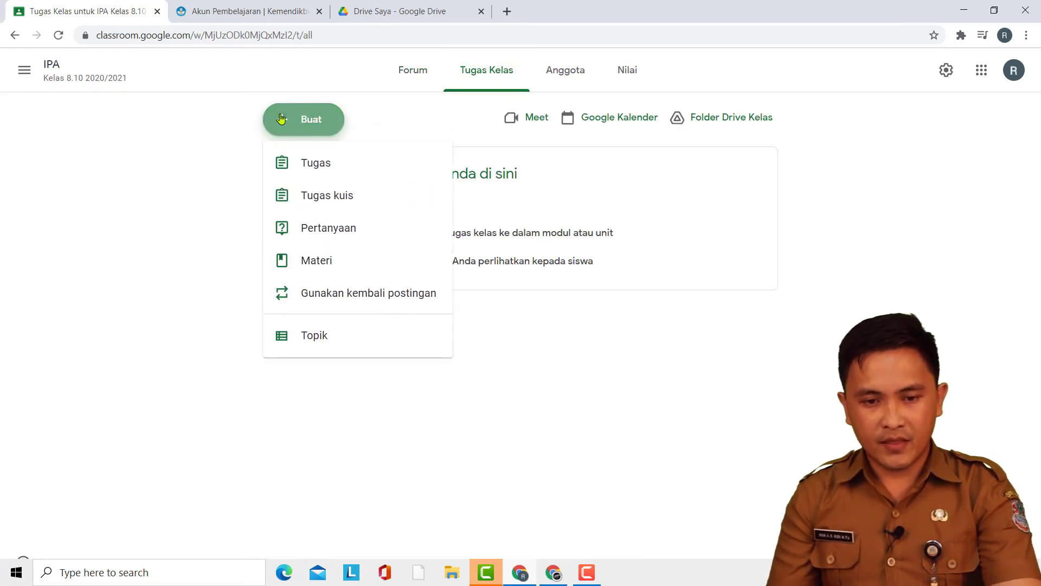
{"action": "left_click", "coordinate": [306, 178]}
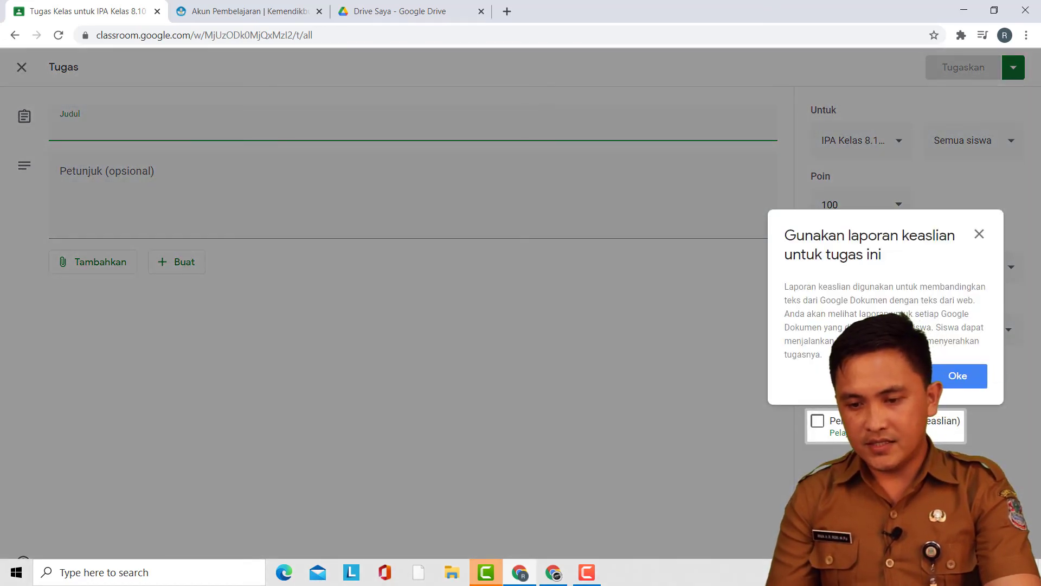
{"action": "left_click", "coordinate": [957, 376]}
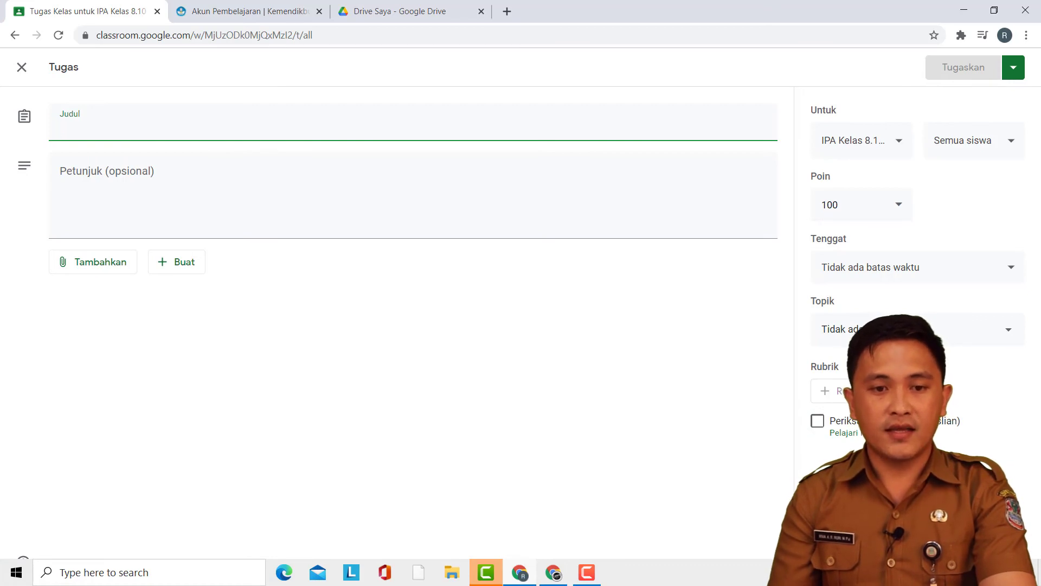
Step: Review the belajar.id page's introduction, the reasons for using Akun Pembelajaran, and how students, teachers and staff obtain an account
{"action": "left_click", "coordinate": [227, 16]}
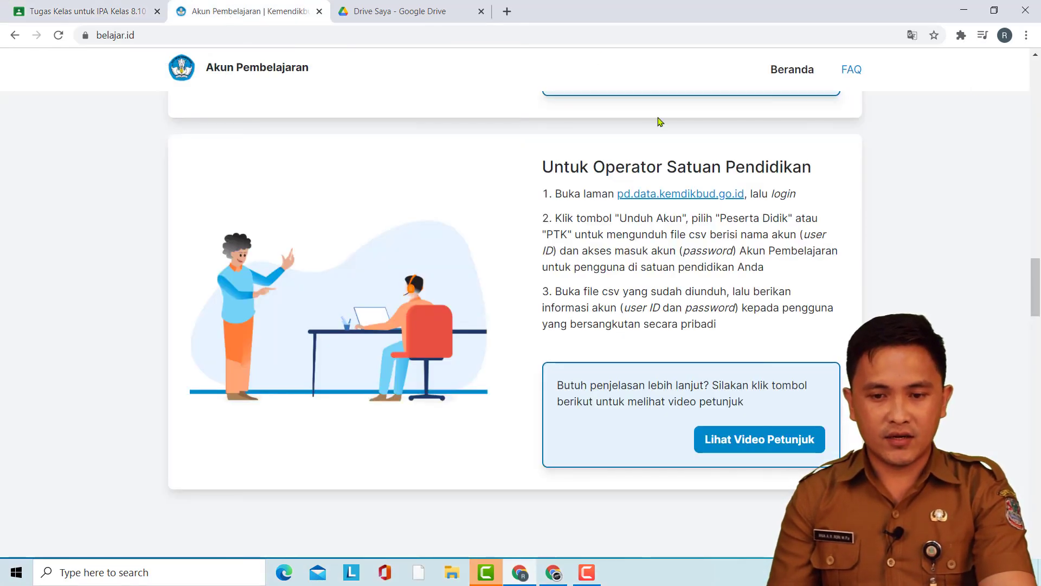
{"action": "scroll", "coordinate": [278, 262], "scroll_direction": "up", "scroll_amount": 12}
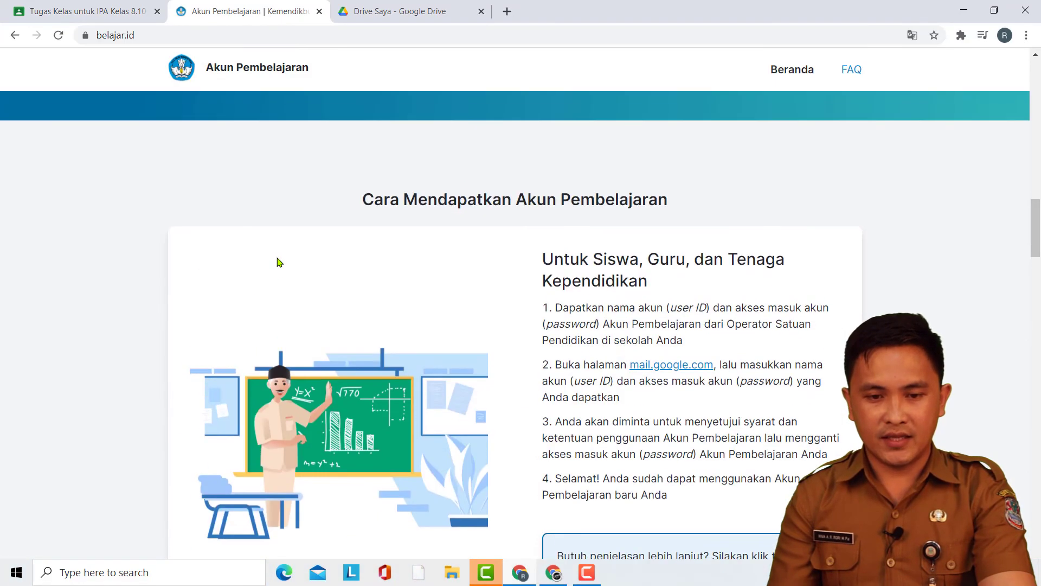
{"action": "scroll", "coordinate": [278, 263], "scroll_direction": "up", "scroll_amount": 15}
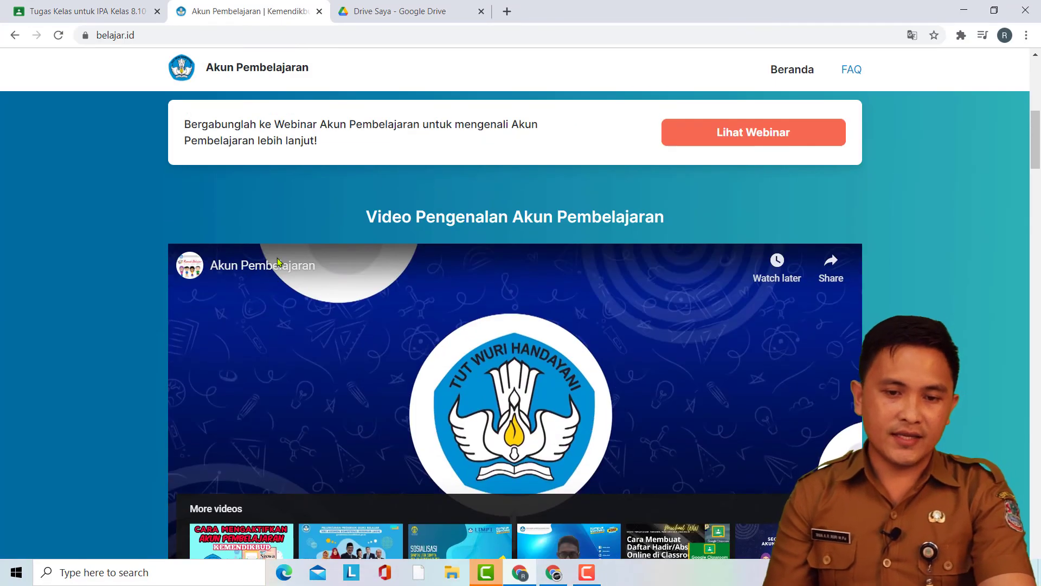
{"action": "scroll", "coordinate": [279, 263], "scroll_direction": "up", "scroll_amount": 2}
{"action": "scroll", "coordinate": [279, 262], "scroll_direction": "down", "scroll_amount": 7}
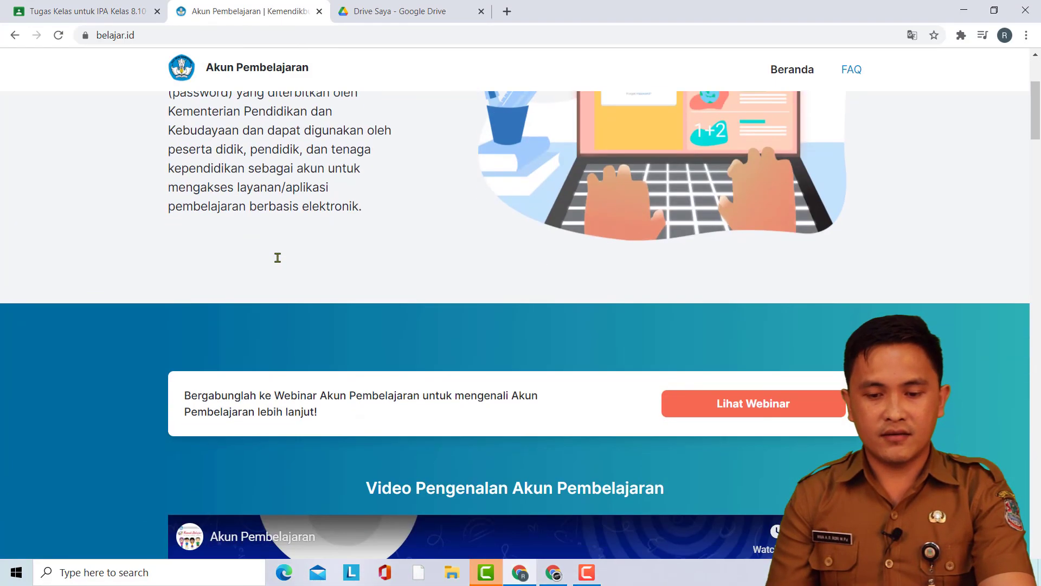
{"action": "scroll", "coordinate": [279, 262], "scroll_direction": "down", "scroll_amount": 8}
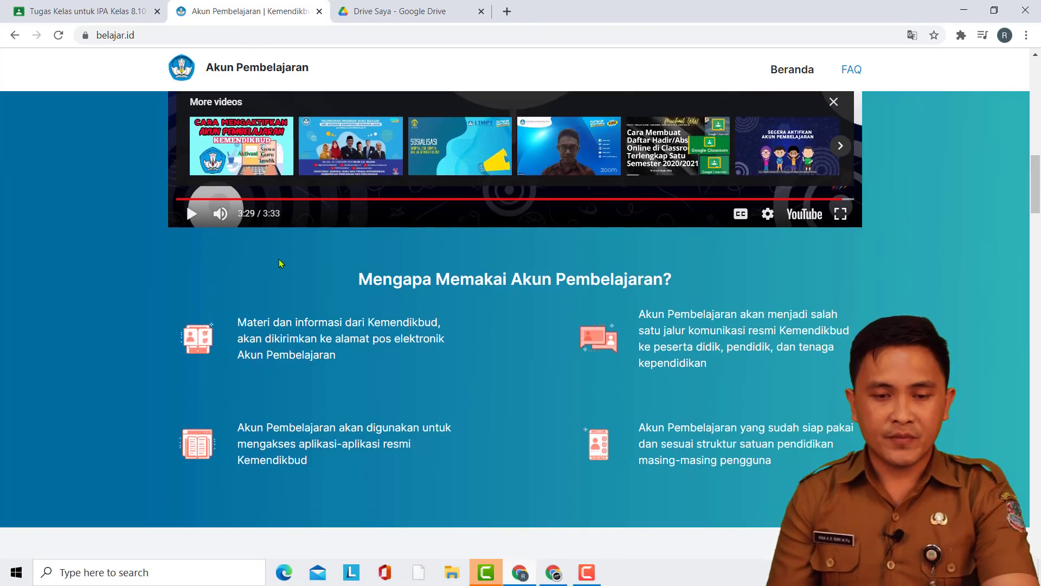
{"action": "scroll", "coordinate": [279, 263], "scroll_direction": "down", "scroll_amount": 5}
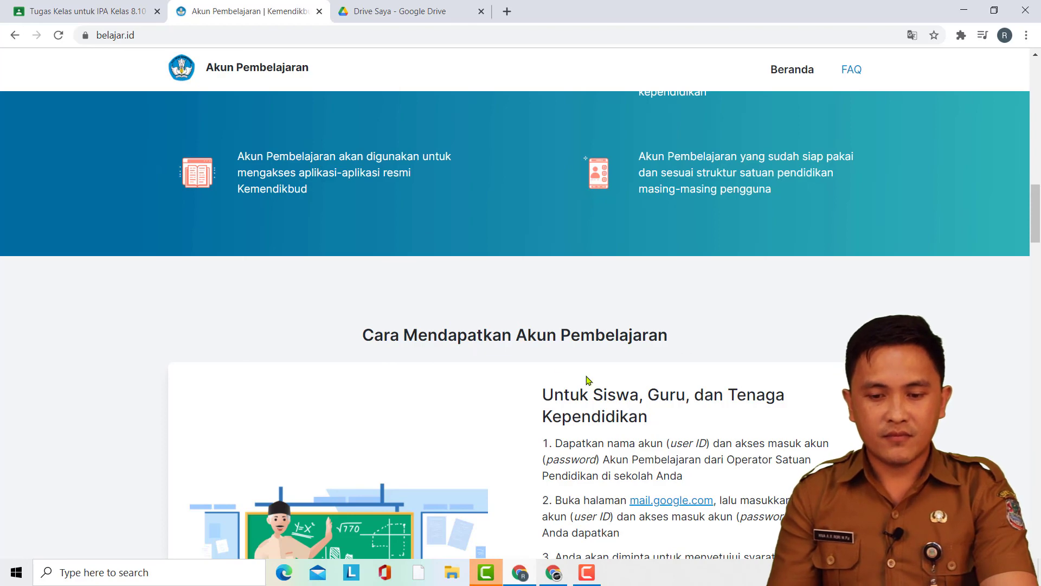
{"action": "scroll", "coordinate": [587, 380], "scroll_direction": "down", "scroll_amount": 3}
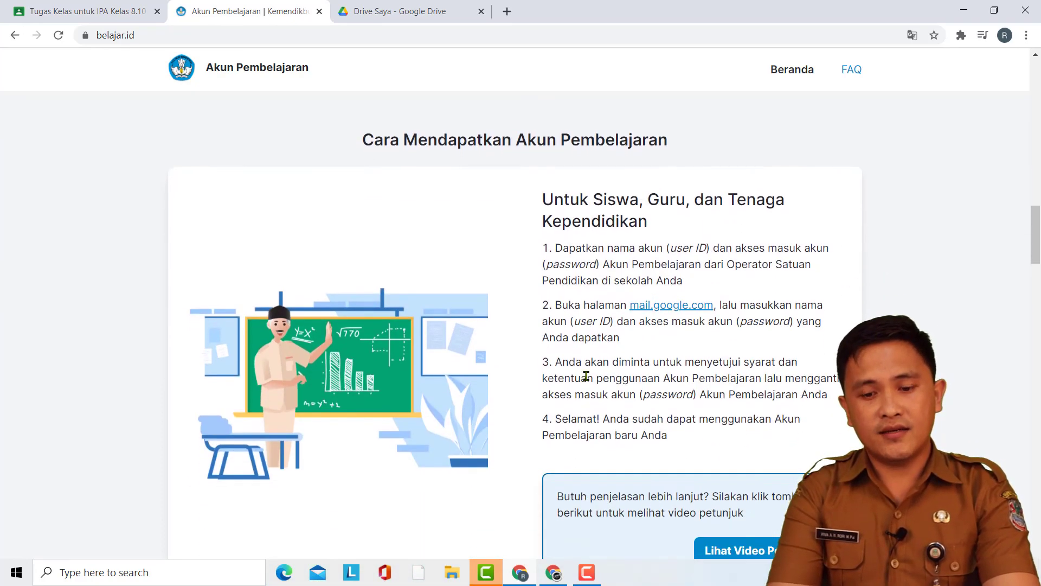